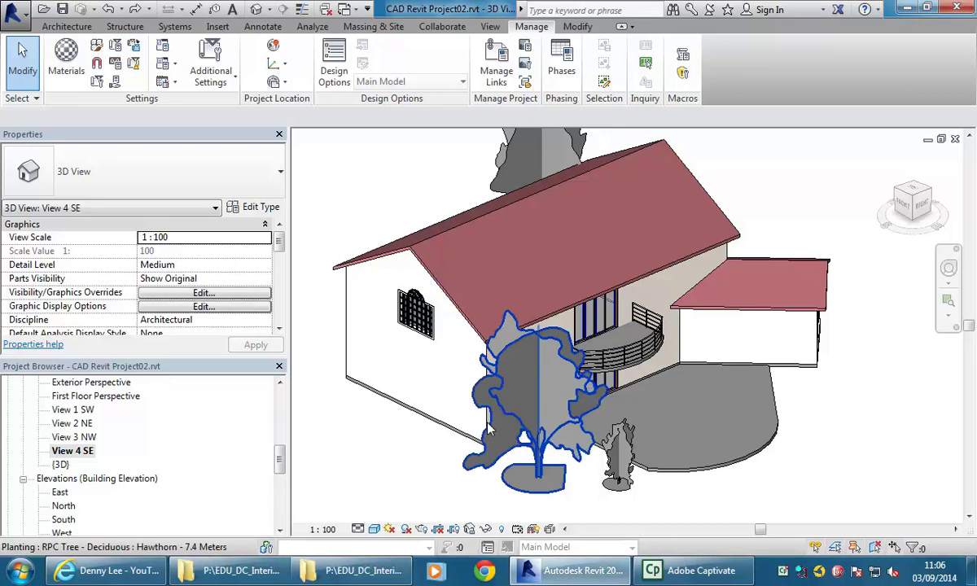
# Step: Open the Material Browser for the project's materials
pyautogui.scroll(1, 574, 292)
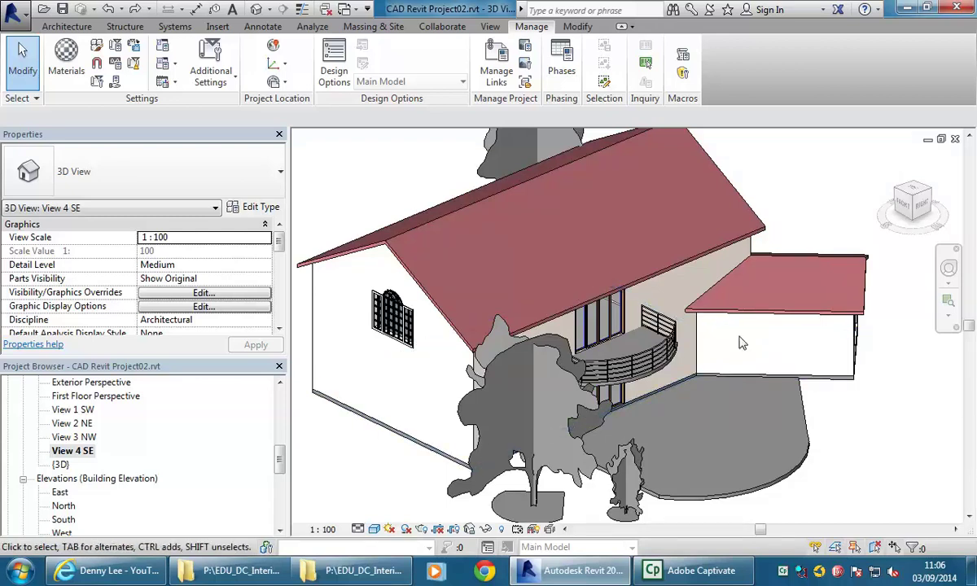
pyautogui.click(48, 27)
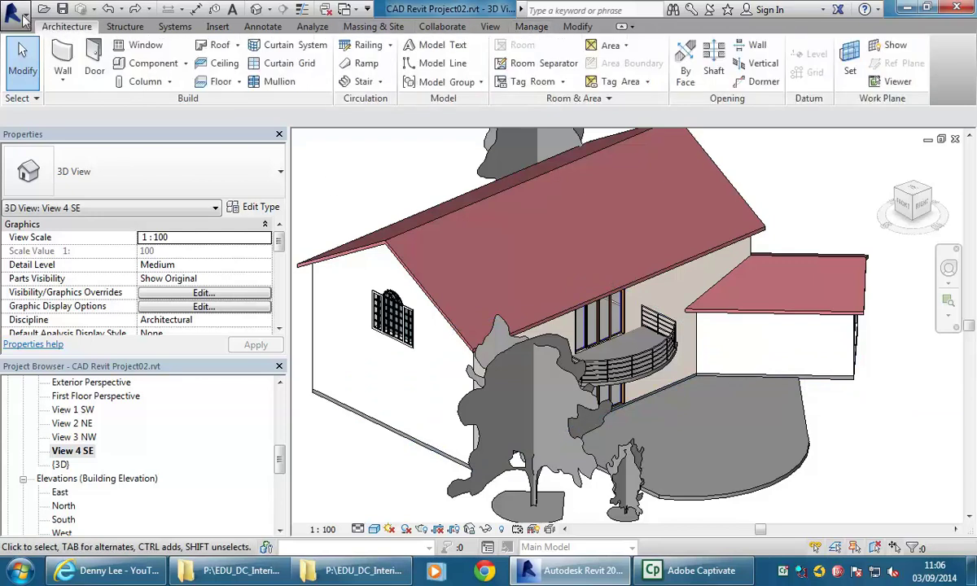
pyautogui.click(528, 27)
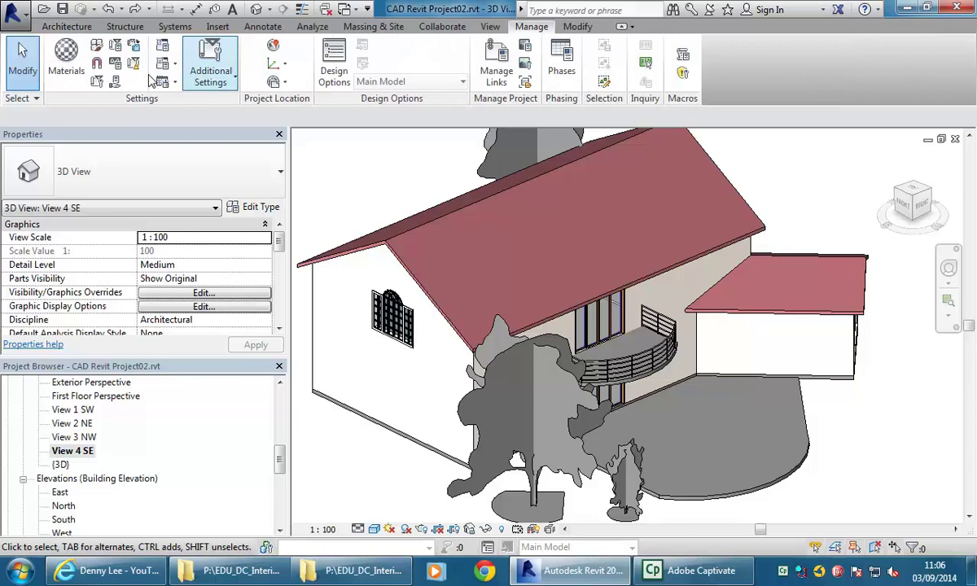
pyautogui.click(58, 73)
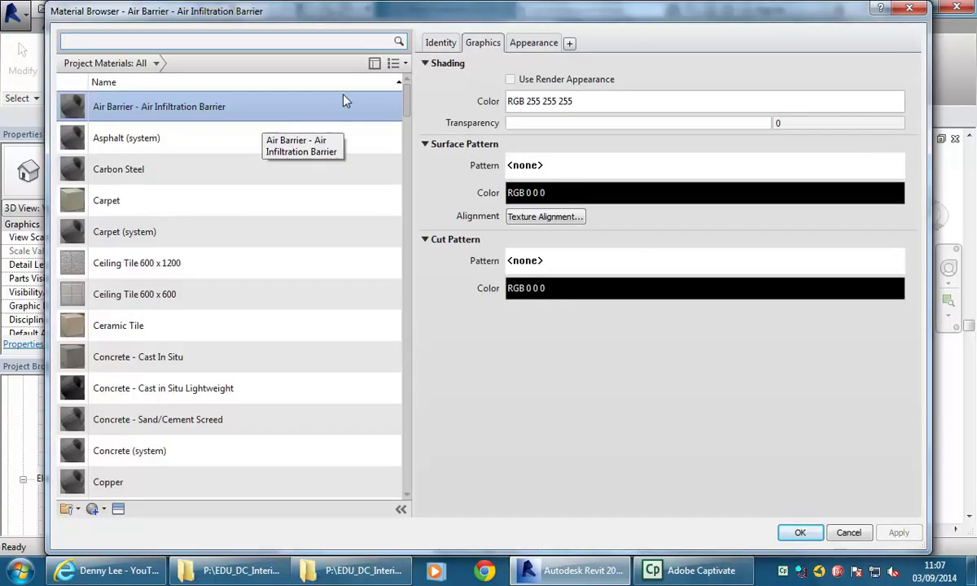
# Step: Duplicate the Wood - Flooring material in the project materials list
pyautogui.moveTo(407, 96)
pyautogui.mouseDown()
pyautogui.moveTo(408, 465)
pyautogui.moveTo(417, 87)
pyautogui.moveTo(412, 493)
pyautogui.moveTo(408, 80)
pyautogui.mouseUp()
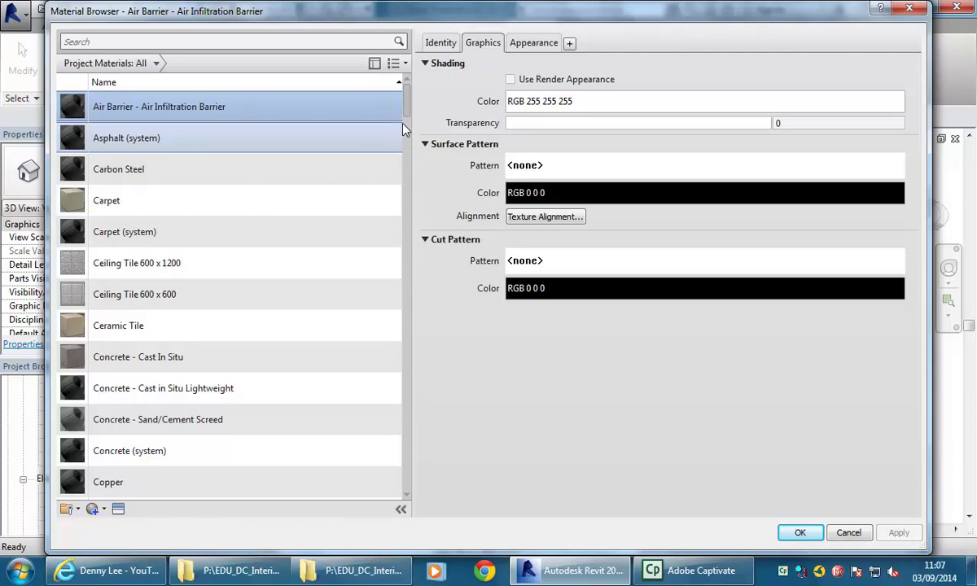
pyautogui.moveTo(409, 108); pyautogui.dragTo(407, 483)
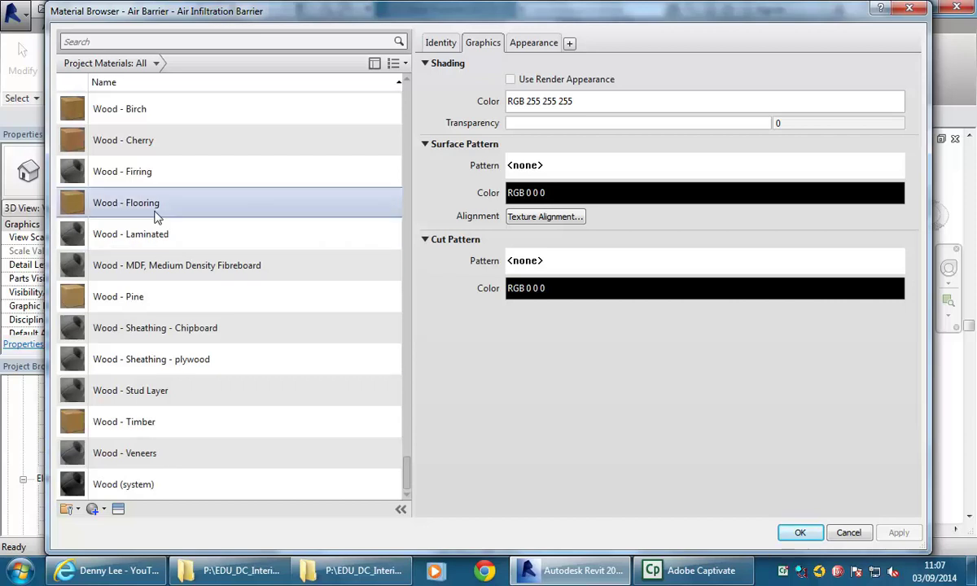
pyautogui.scroll(3, 167, 261)
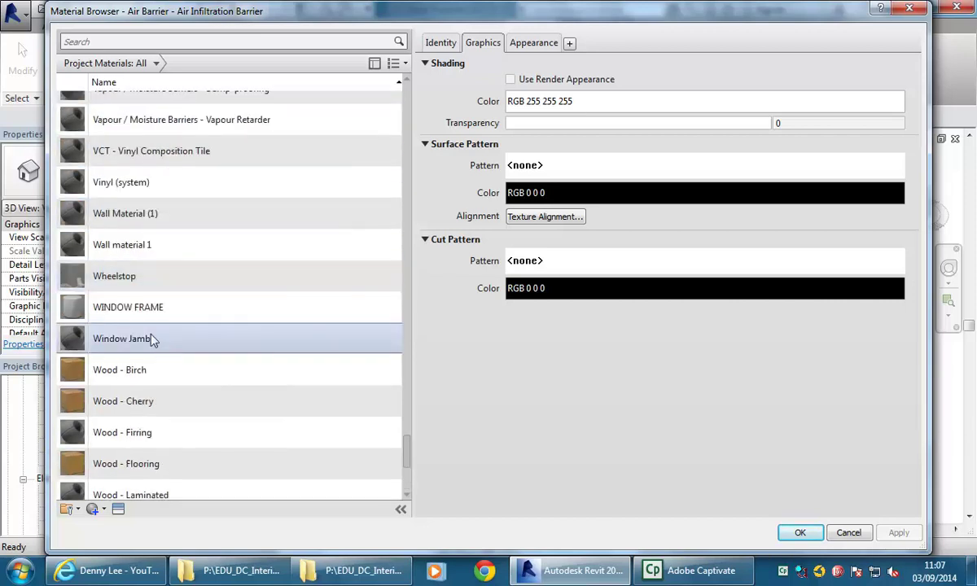
pyautogui.scroll(-2, 140, 289)
pyautogui.scroll(-1, 155, 280)
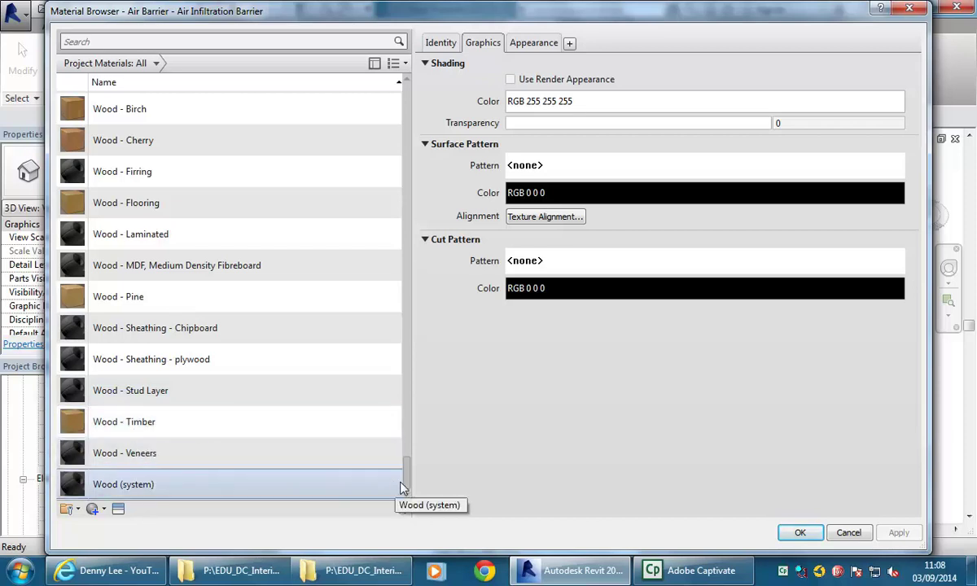
pyautogui.moveTo(411, 484)
pyautogui.mouseDown()
pyautogui.moveTo(404, 126)
pyautogui.moveTo(418, 490)
pyautogui.mouseUp()
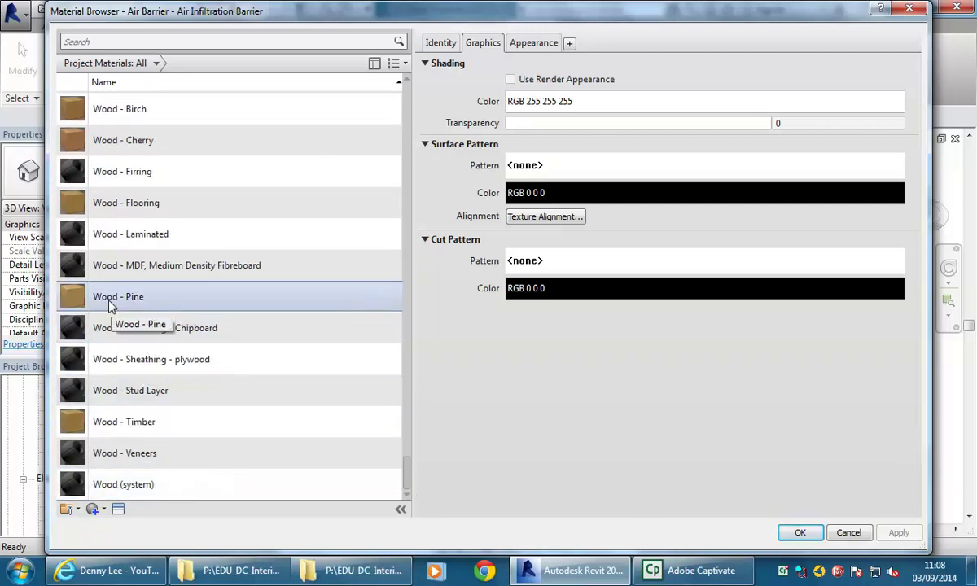
pyautogui.click(134, 208)
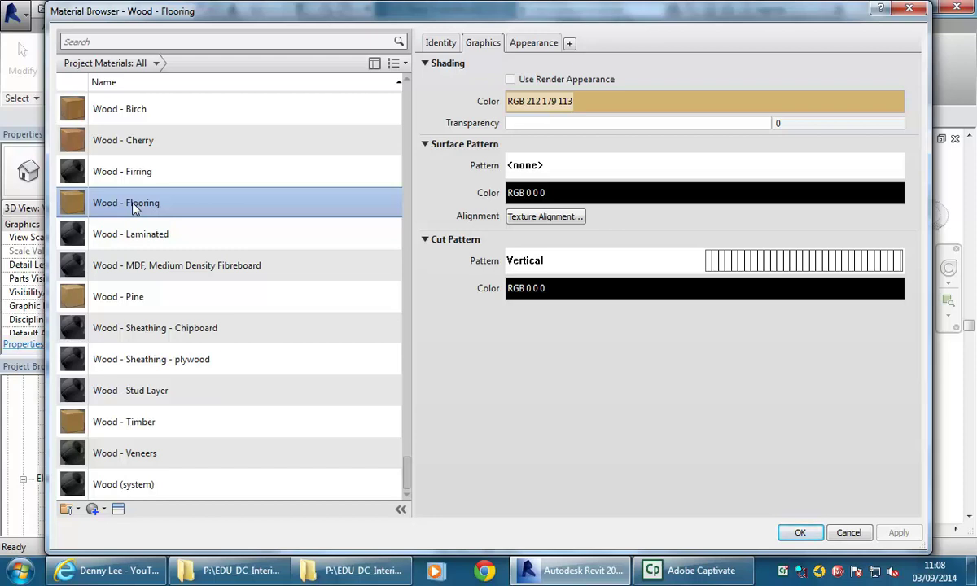
pyautogui.rightClick(134, 209)
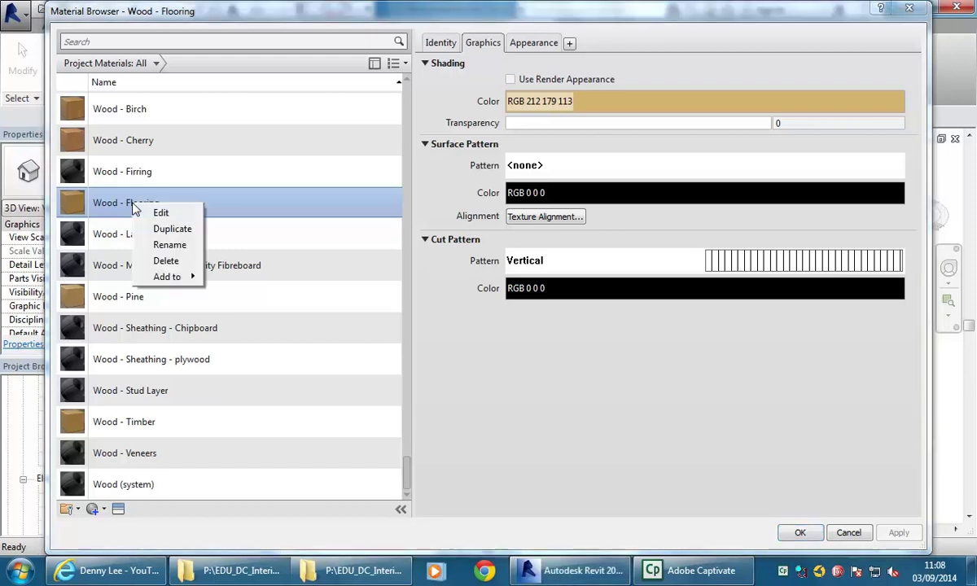
pyautogui.click(171, 230)
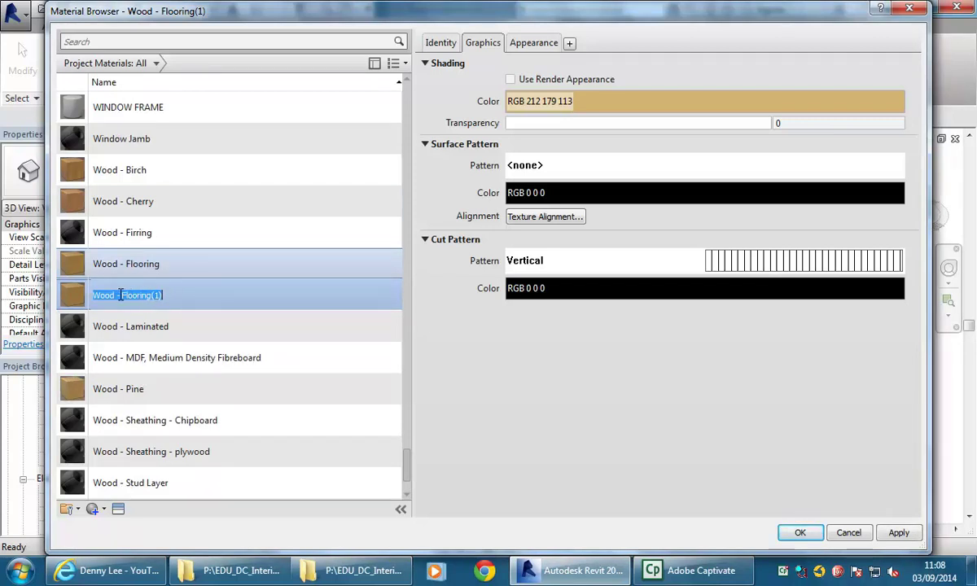
# Step: Rename the duplicated flooring material as Wood - Floorboards
pyautogui.click(170, 296)
pyautogui.press('BackSpace')
pyautogui.press('BackSpace')
pyautogui.press('BackSpace')
pyautogui.press('BackSpace')
pyautogui.press('BackSpace')
pyautogui.press('BackSpace')
pyautogui.write('boa')
pyautogui.press('BackSpace')
pyautogui.press('BackSpace')
pyautogui.write('oards')
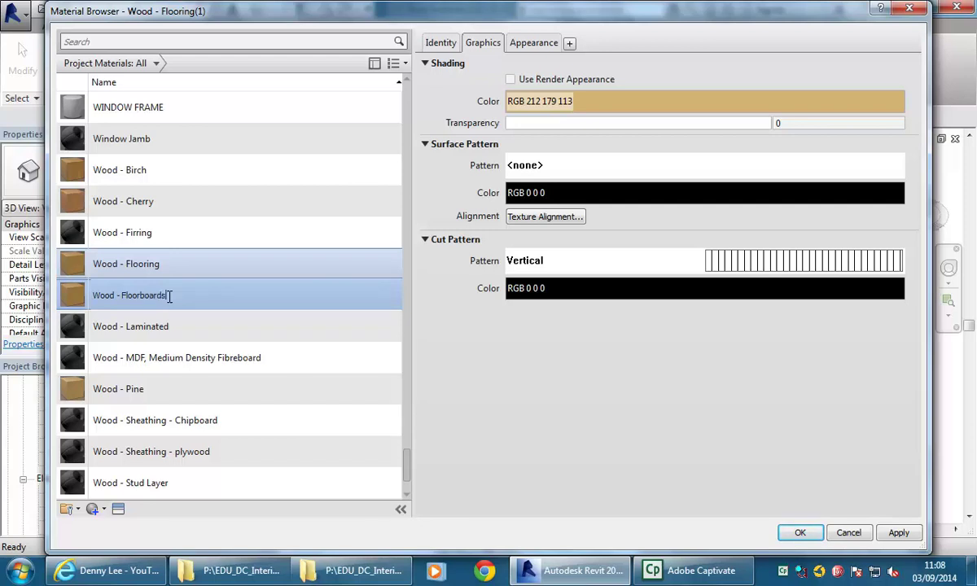
pyautogui.press('Return')
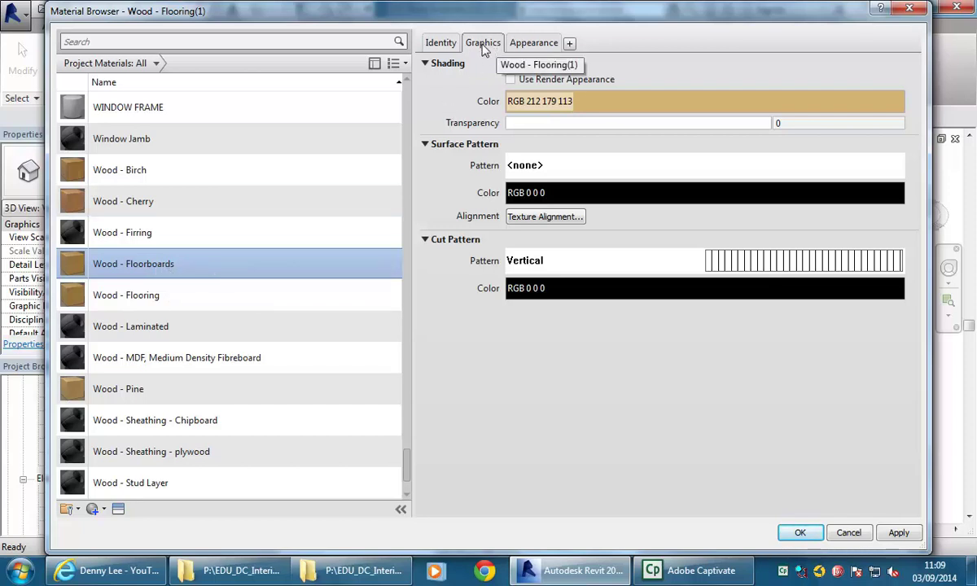
# Step: Start replacing the appearance asset of the Wood - Floorboards material, opening the Asset Browser
pyautogui.click(527, 47)
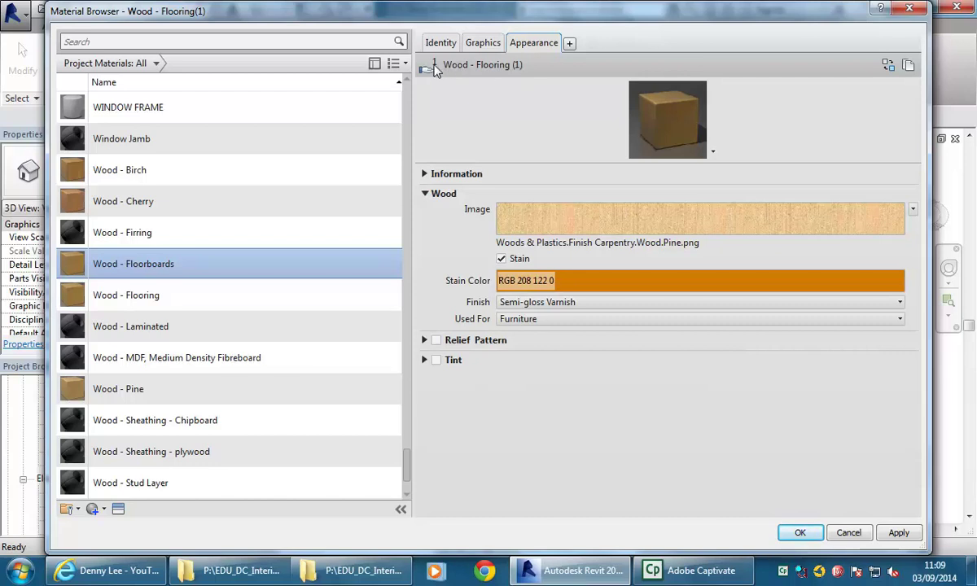
pyautogui.moveTo(435, 71)
pyautogui.rightClick(533, 45)
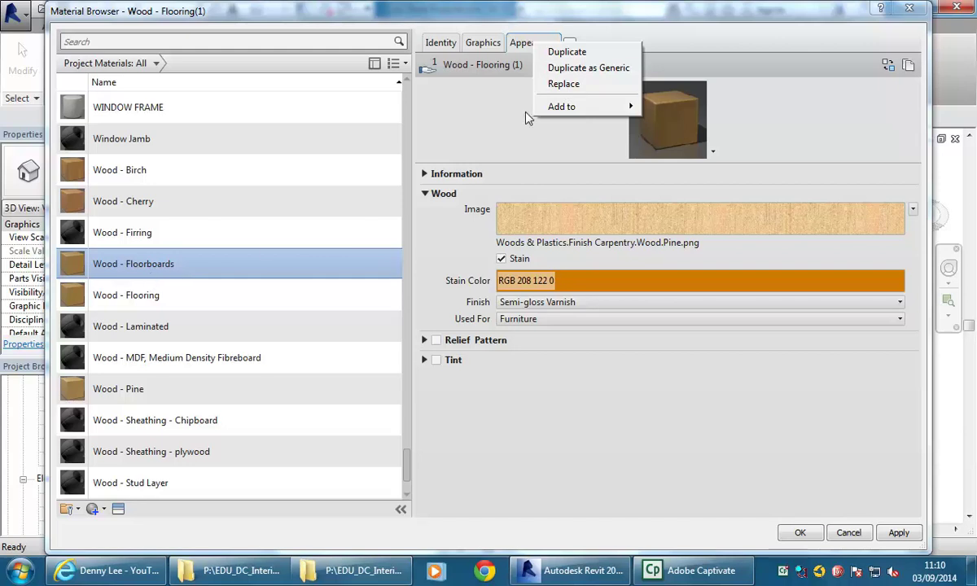
pyautogui.click(569, 87)
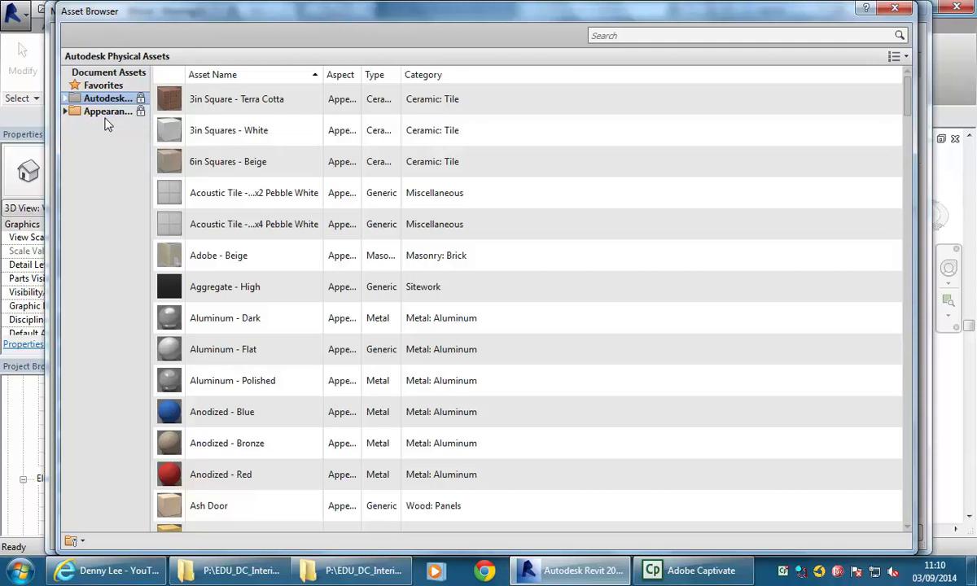
# Step: Examine the asset categories and look through the Wood: Panels assets of the Appearance Library
pyautogui.click(65, 99)
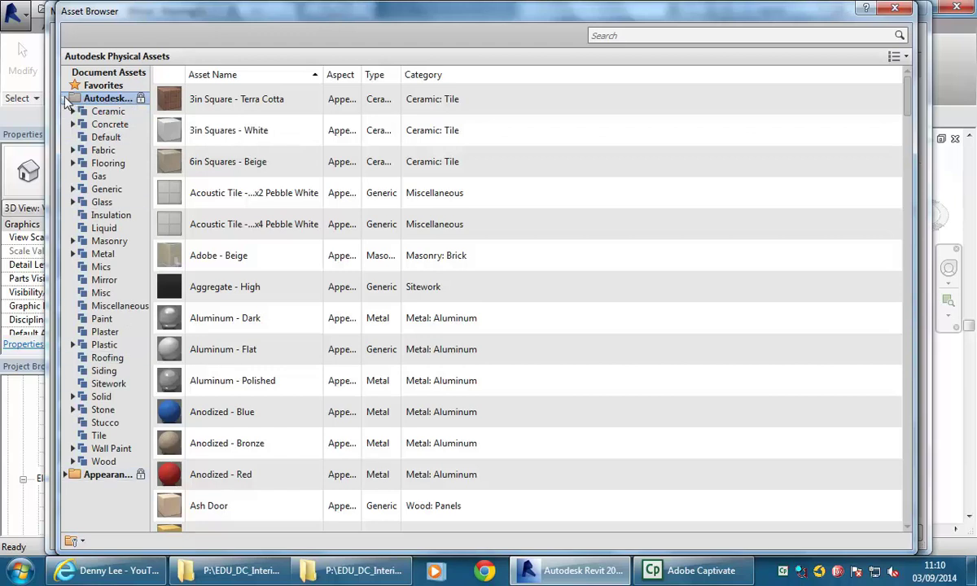
pyautogui.click(66, 99)
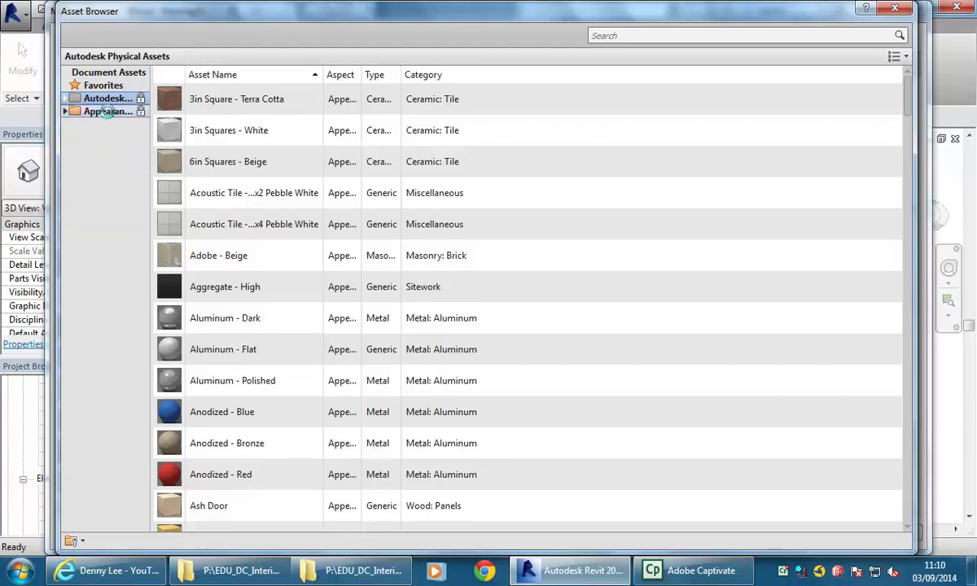
pyautogui.click(109, 113)
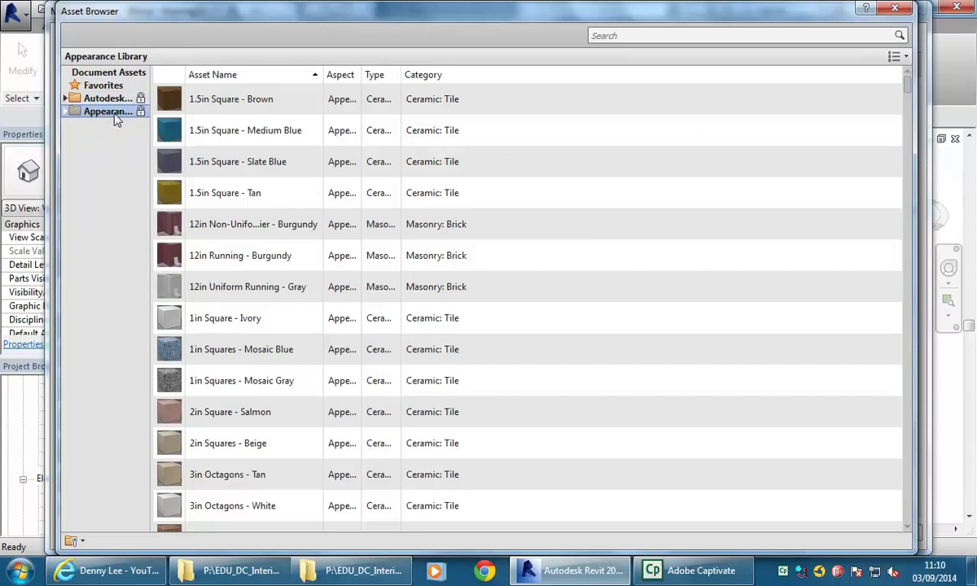
pyautogui.click(66, 112)
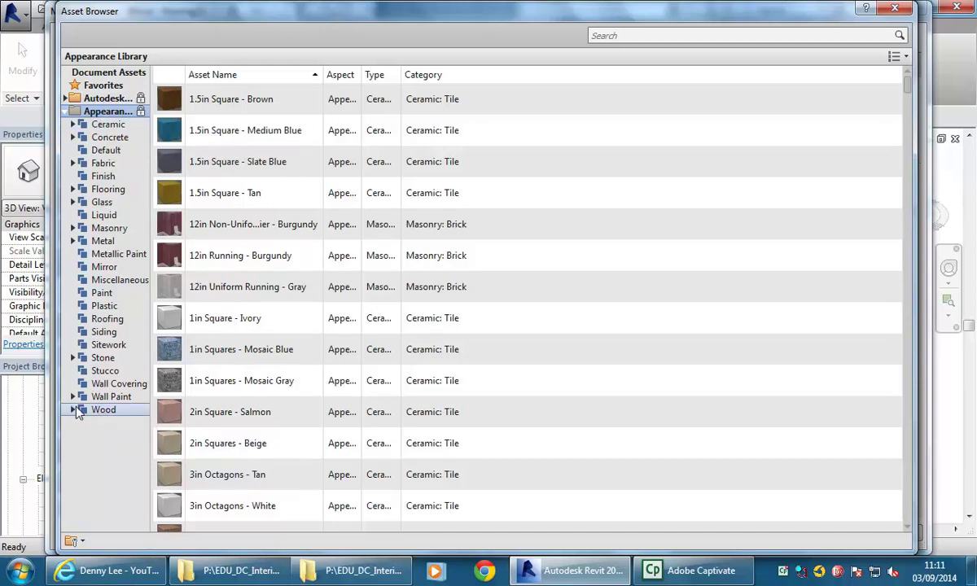
pyautogui.doubleClick(98, 412)
pyautogui.click(108, 423)
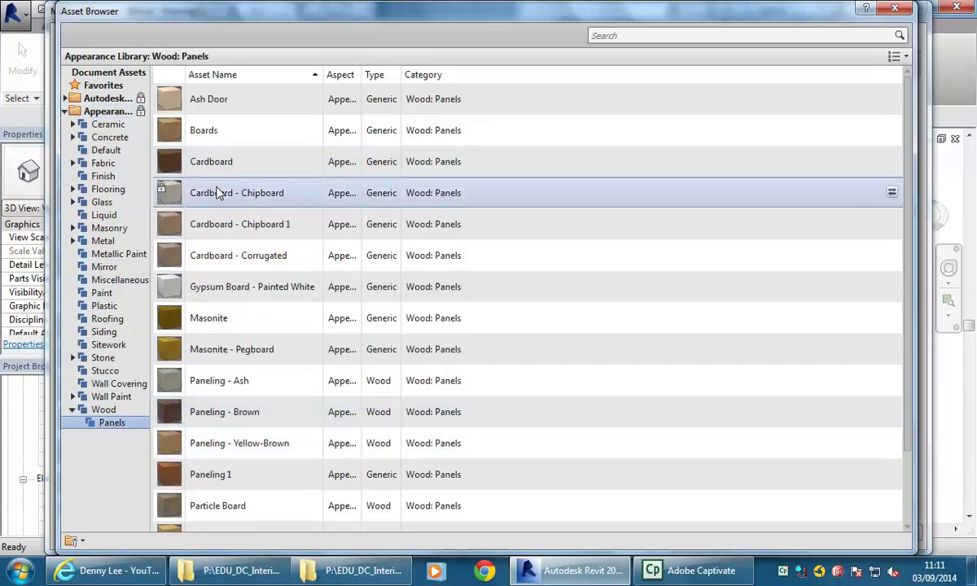
pyautogui.scroll(-1, 216, 211)
pyautogui.scroll(1, 213, 322)
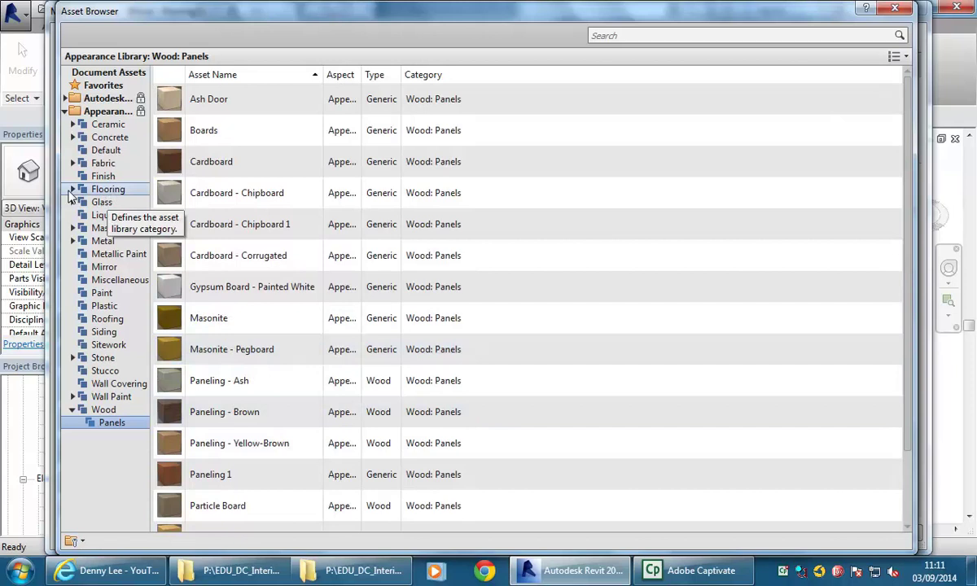
# Step: Replace the Wood - Floorboards appearance with Red Oak - Natural Classic from the Appearance Library's Flooring: Wood category
pyautogui.click(74, 189)
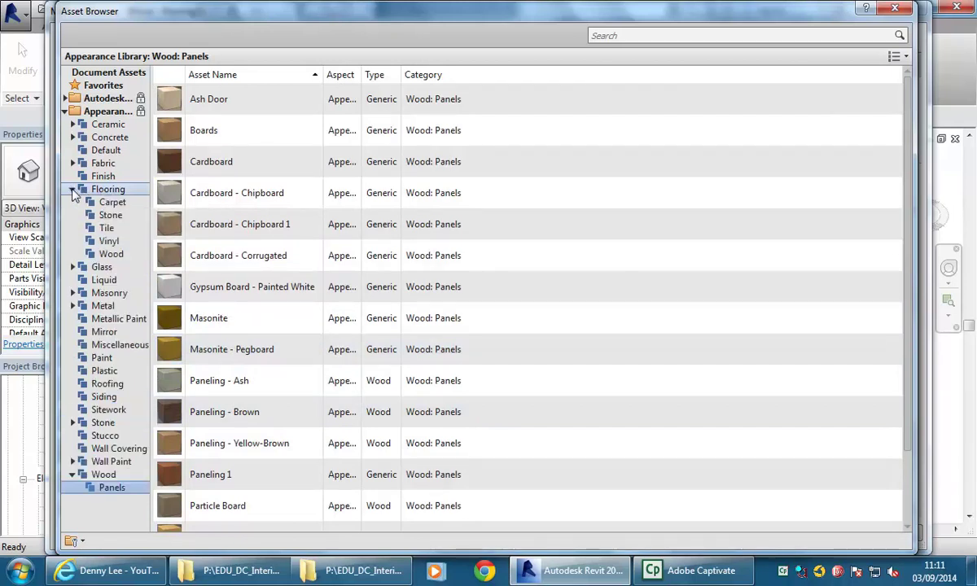
pyautogui.click(112, 255)
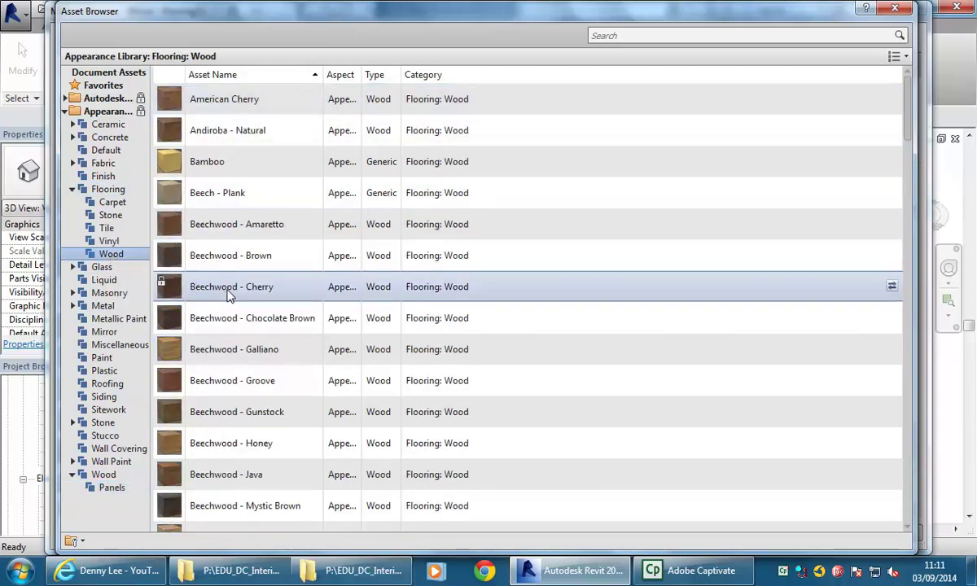
pyautogui.scroll(-4, 246, 316)
pyautogui.scroll(-5, 246, 316)
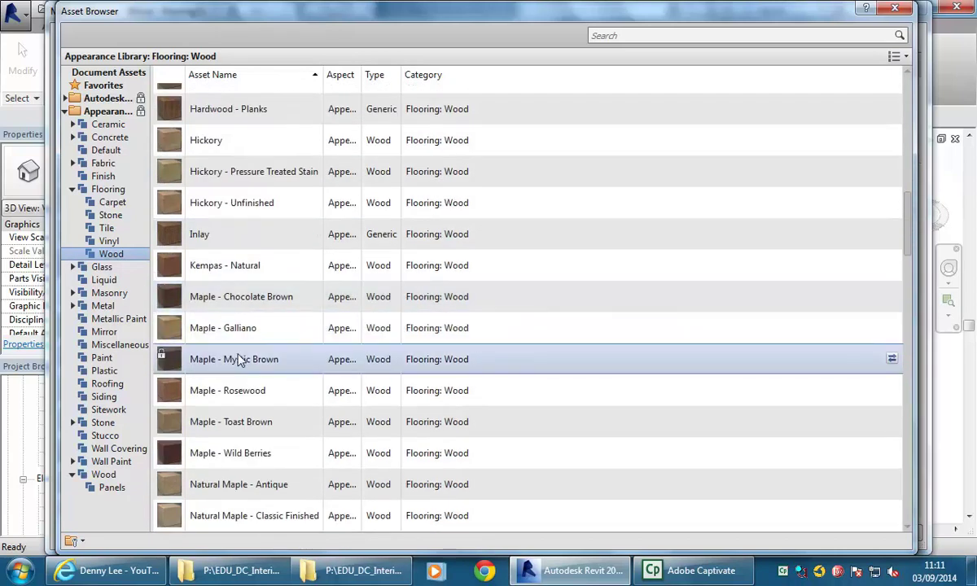
pyautogui.scroll(-1, 238, 360)
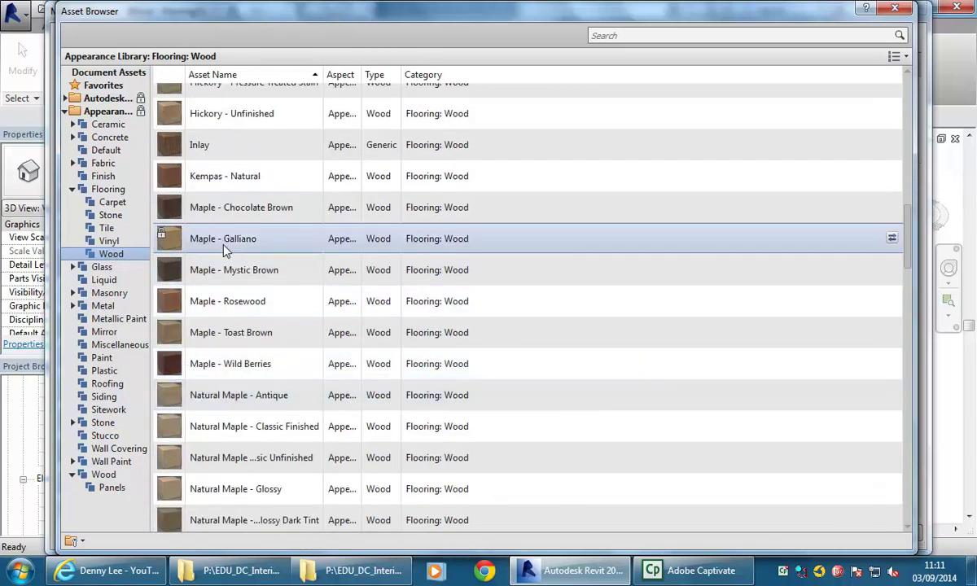
pyautogui.scroll(-3, 222, 308)
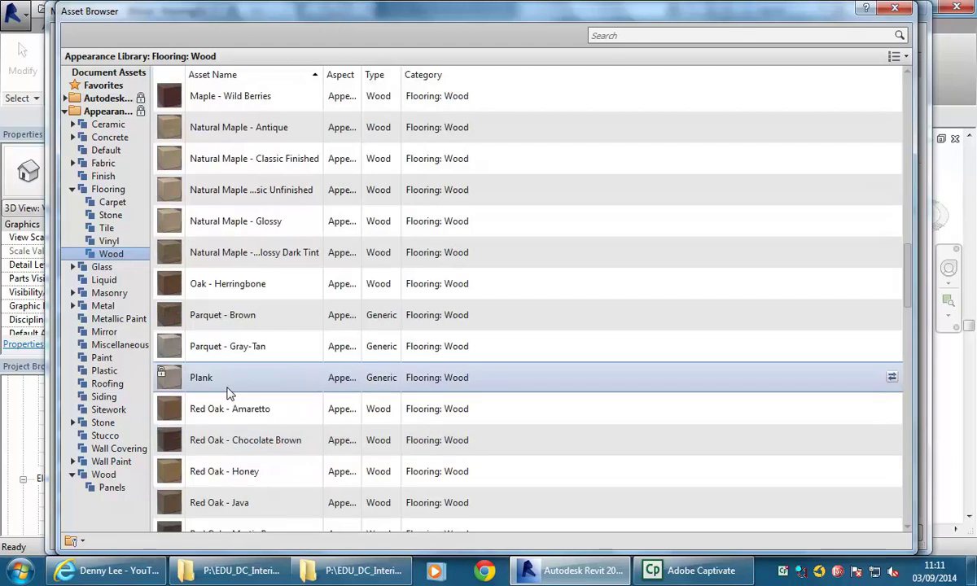
pyautogui.scroll(-1, 224, 436)
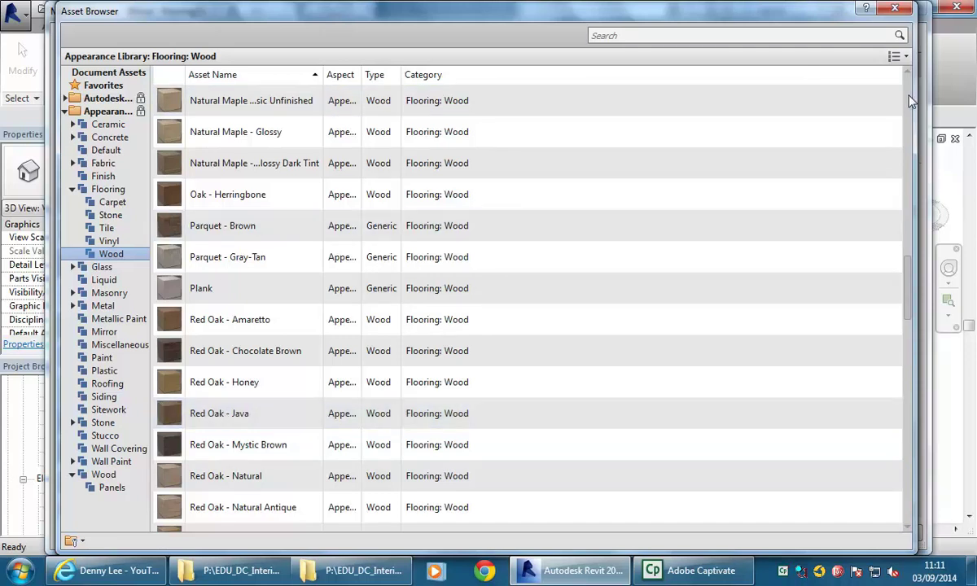
pyautogui.moveTo(914, 105); pyautogui.dragTo(568, 105)
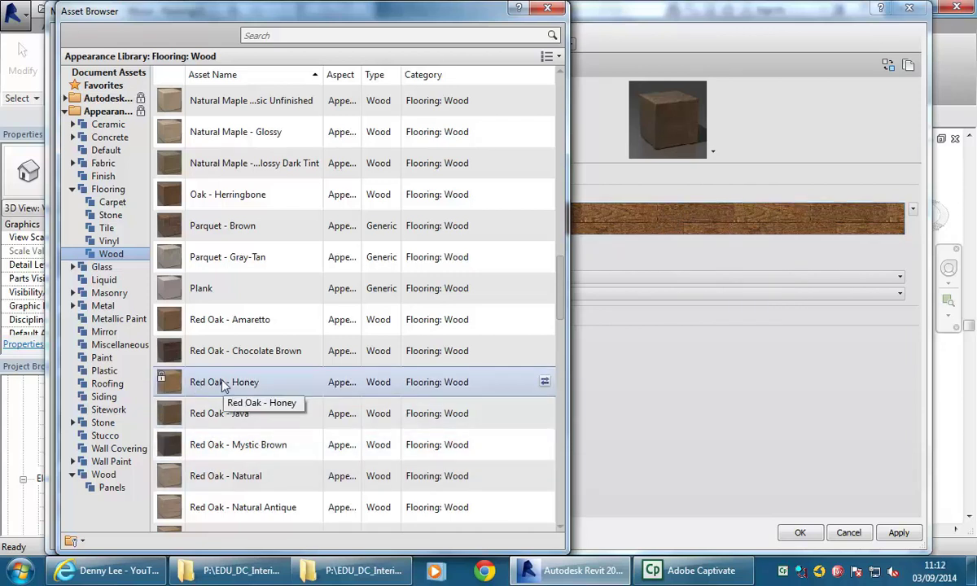
pyautogui.scroll(-3, 245, 448)
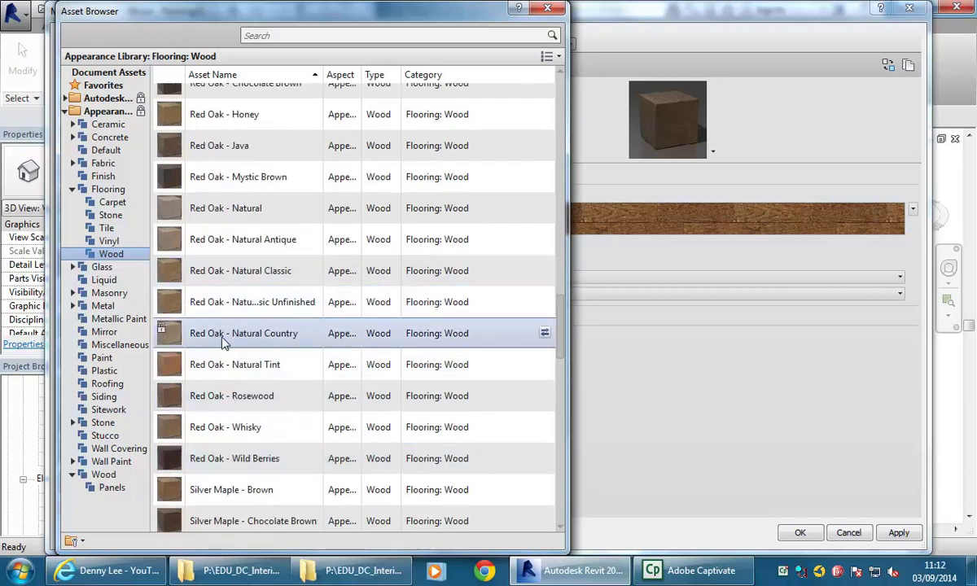
pyautogui.doubleClick(234, 269)
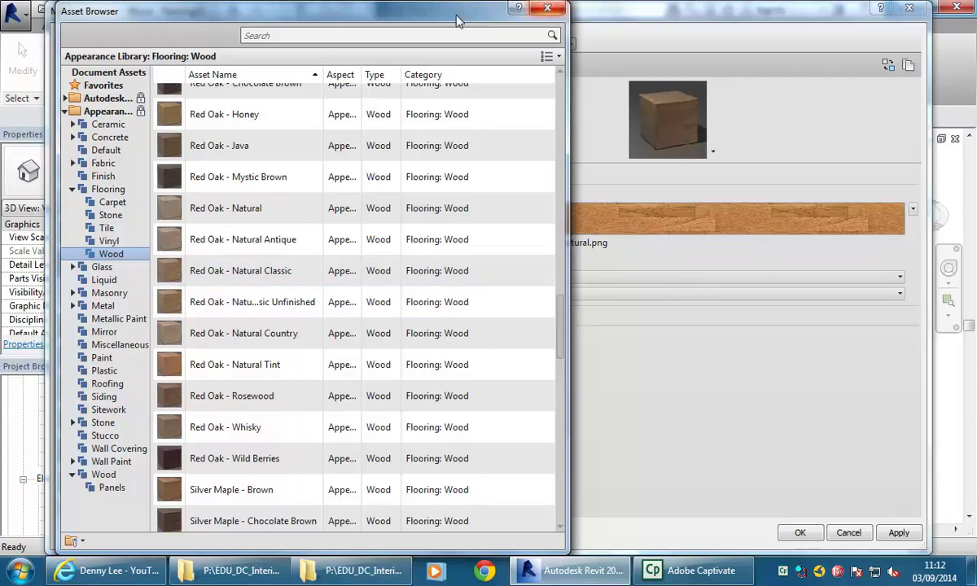
# Step: Close the Asset Browser and enlarge the appearance preview of the Wood - Floorboards material
pyautogui.moveTo(392, 17); pyautogui.dragTo(443, 49)
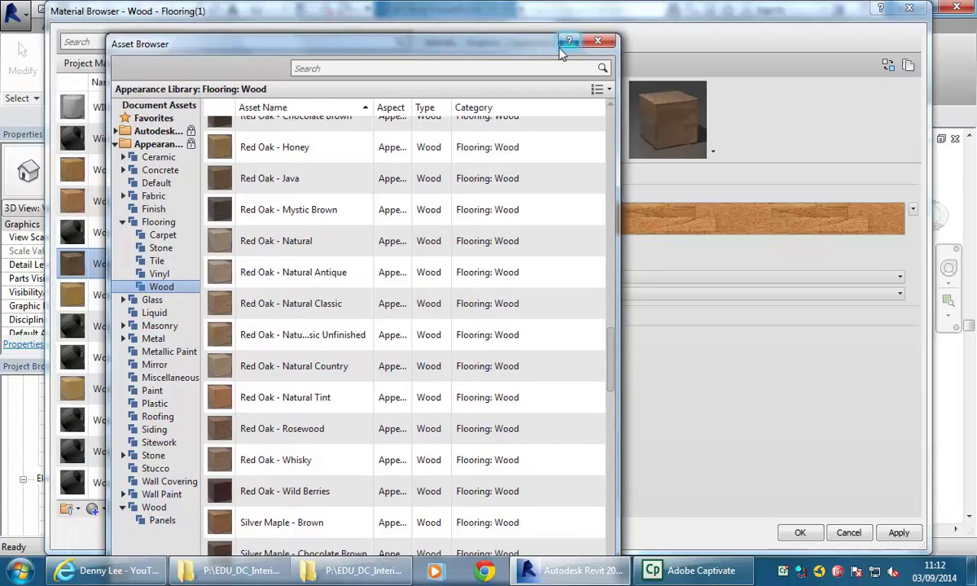
pyautogui.click(599, 42)
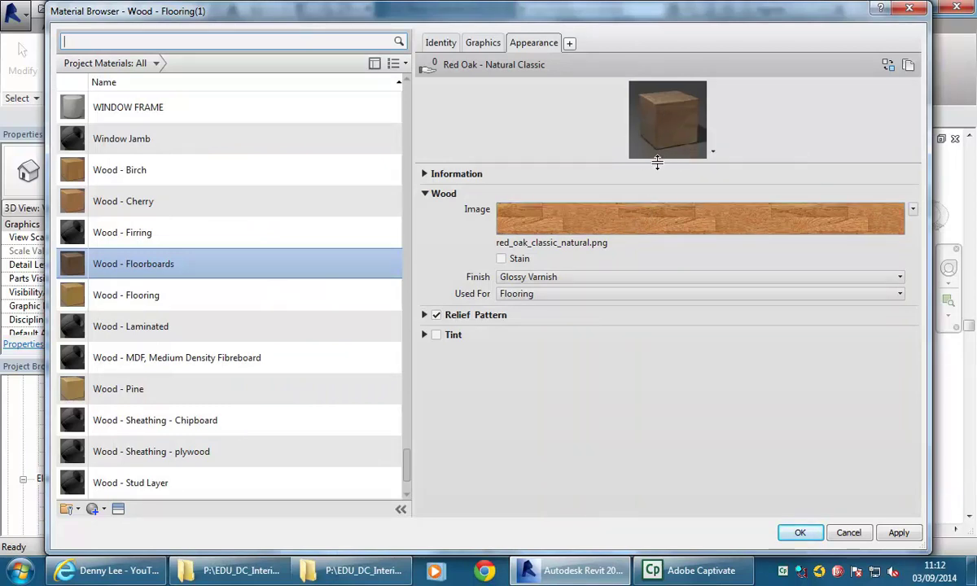
pyautogui.moveTo(657, 161); pyautogui.dragTo(656, 187)
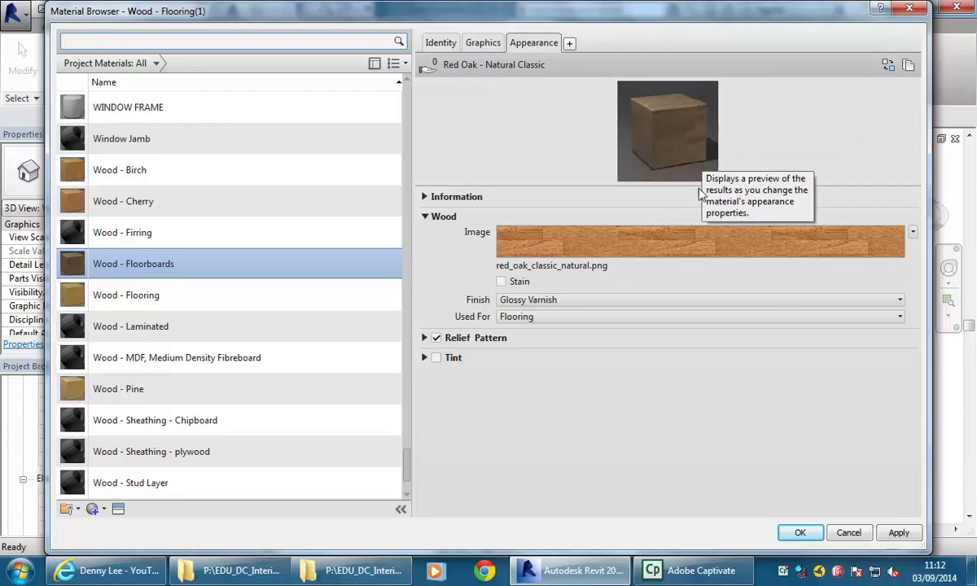
# Step: Try Use Render Appearance for the Wood - Floorboards shading, compare it with the appearance asset, and turn the option off again
pyautogui.moveTo(686, 248)
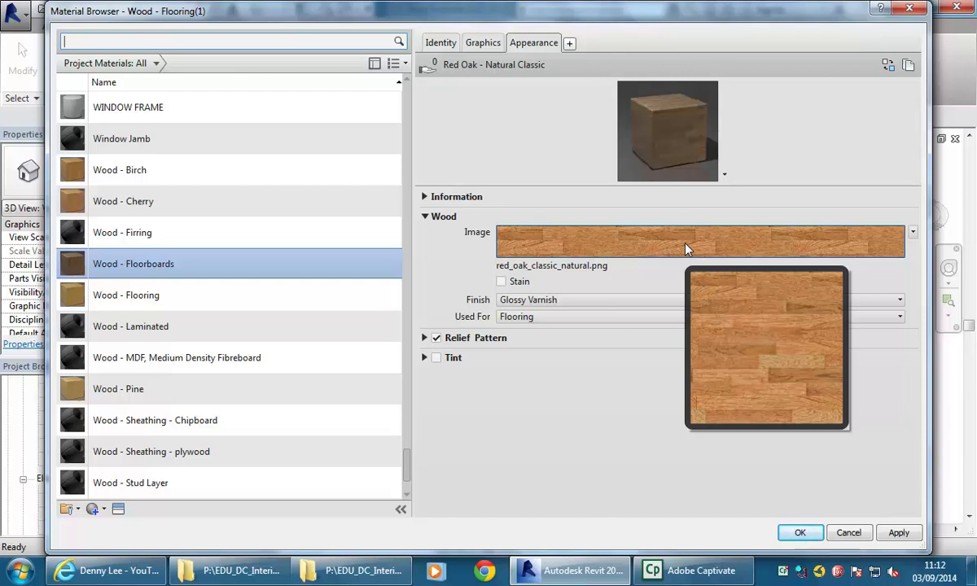
pyautogui.click(489, 43)
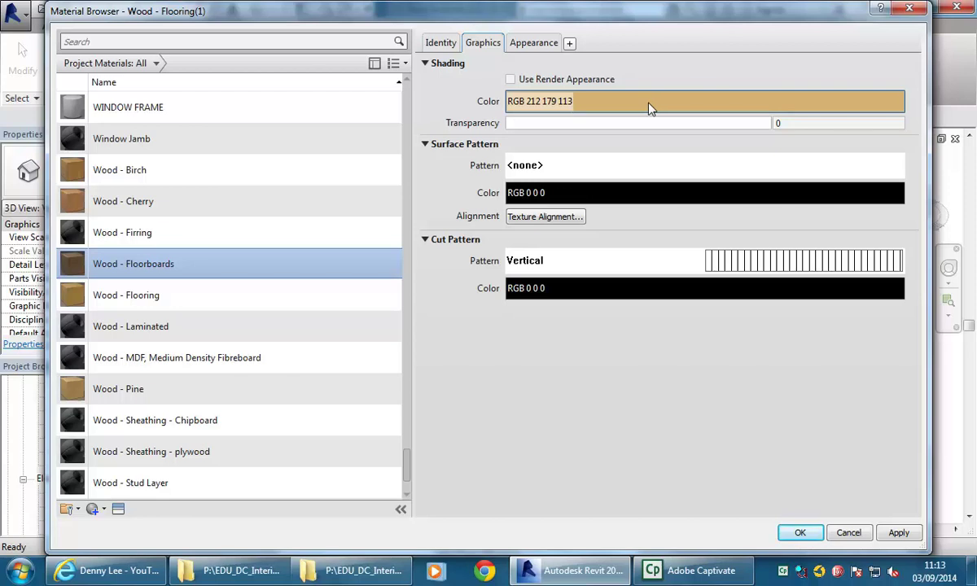
pyautogui.click(510, 79)
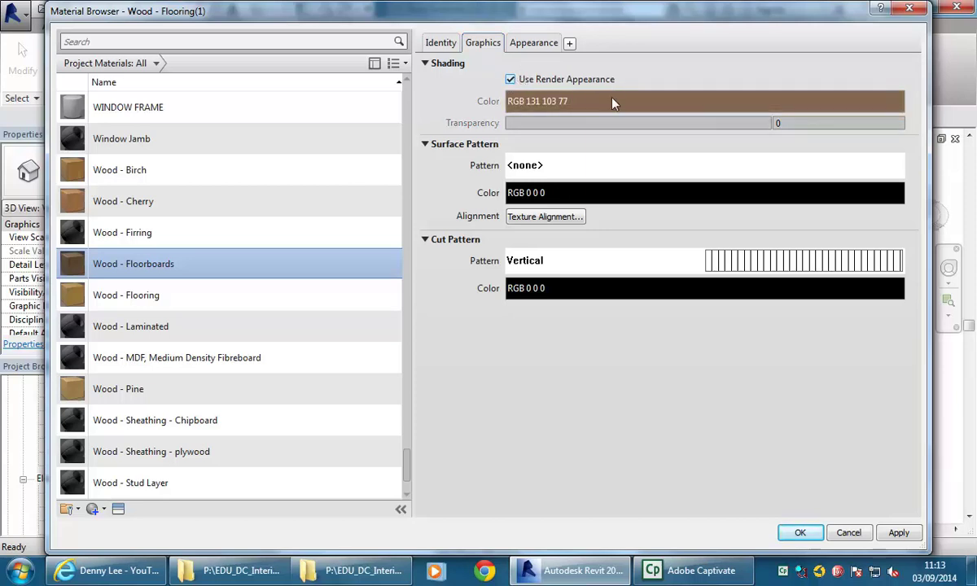
pyautogui.click(535, 45)
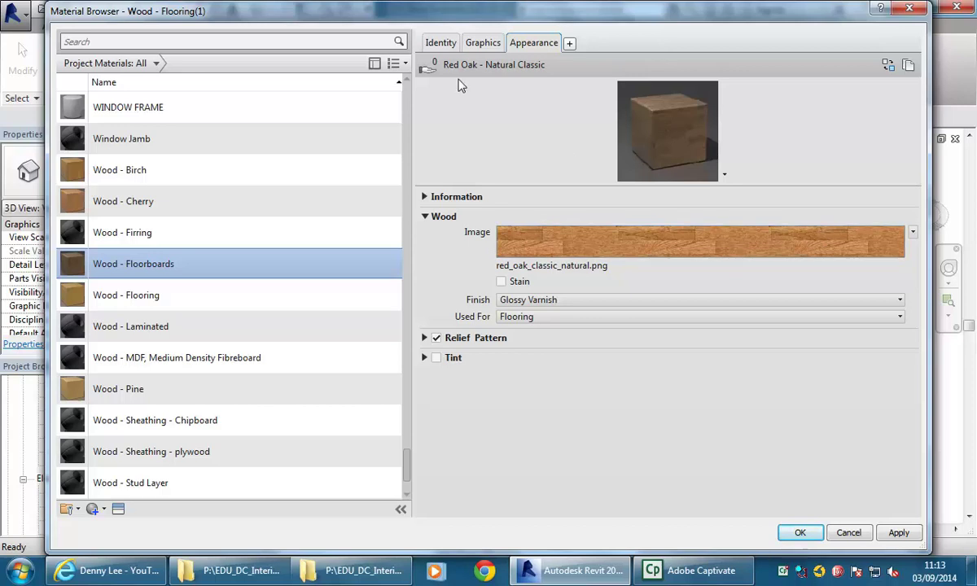
pyautogui.click(485, 44)
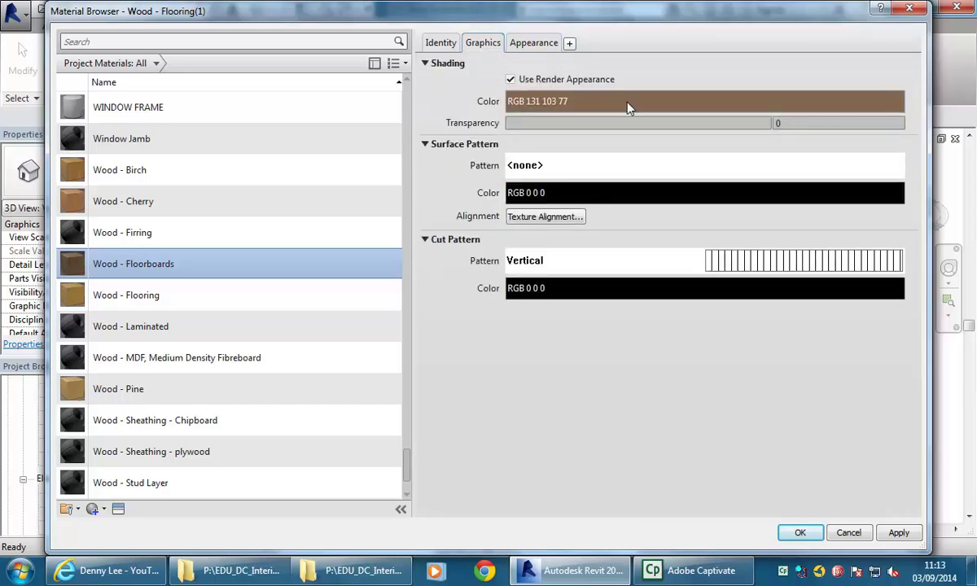
pyautogui.click(510, 80)
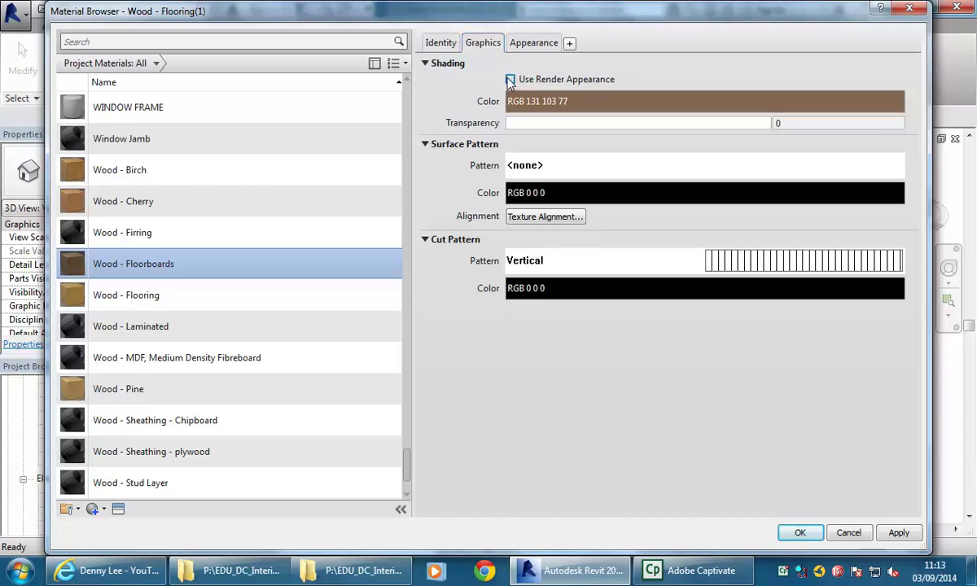
# Step: Set the shading color of the Wood - Floorboards material to RGB 177 173 84
pyautogui.click(632, 108)
pyautogui.moveTo(659, 248); pyautogui.dragTo(661, 237)
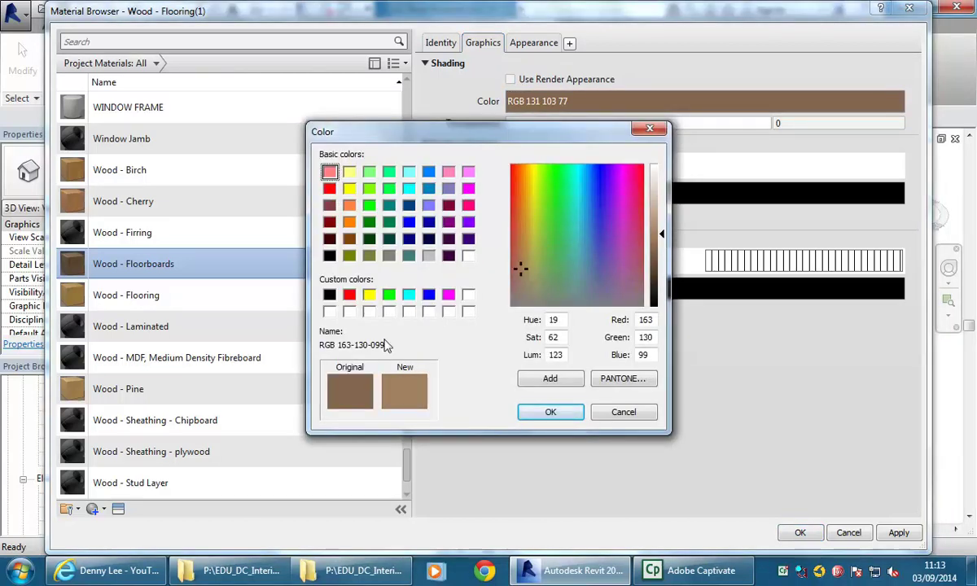
pyautogui.moveTo(515, 274); pyautogui.dragTo(528, 257)
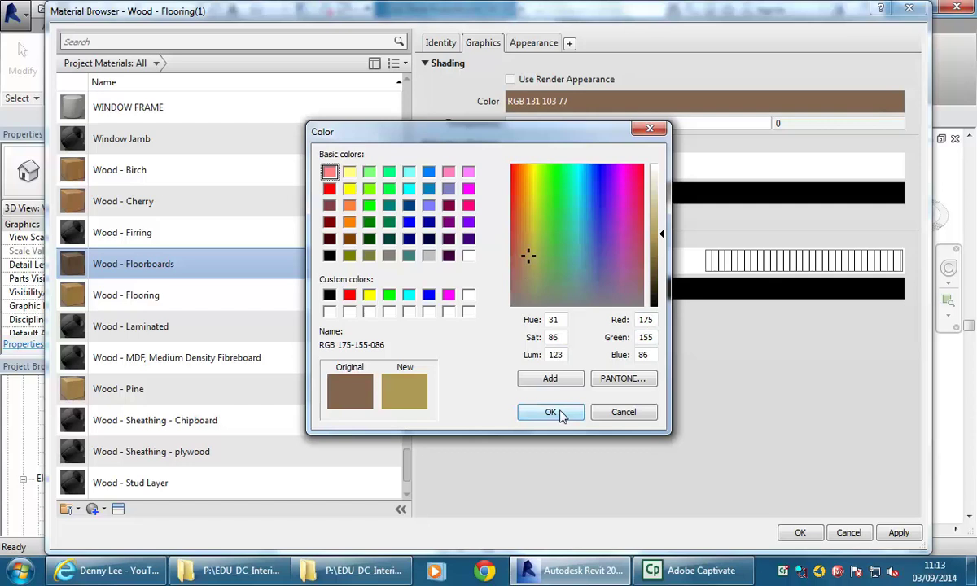
pyautogui.click(532, 253)
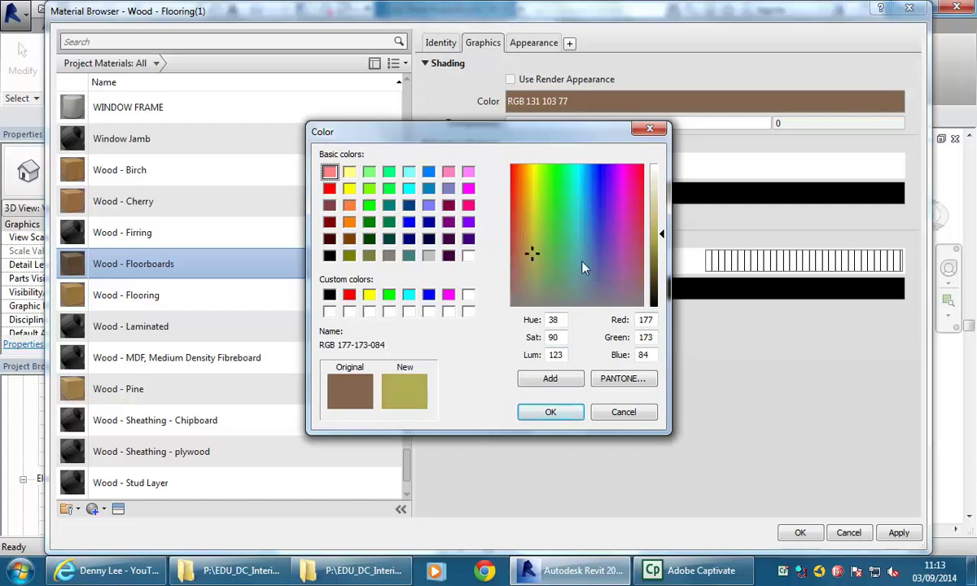
pyautogui.click(551, 413)
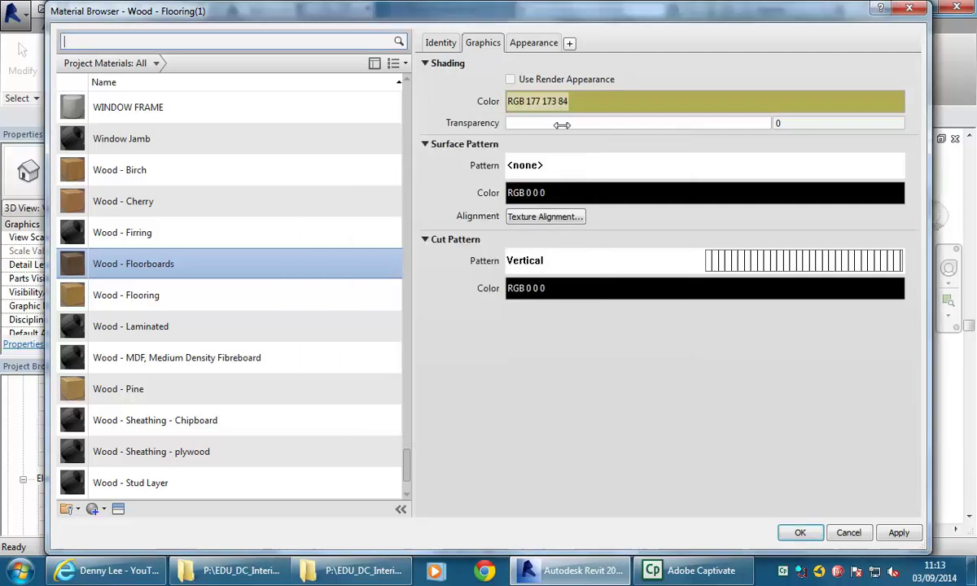
# Step: Set the shading color of the Wood - Floorboards material to the reddish brown RGB 193 128 108
pyautogui.click(619, 104)
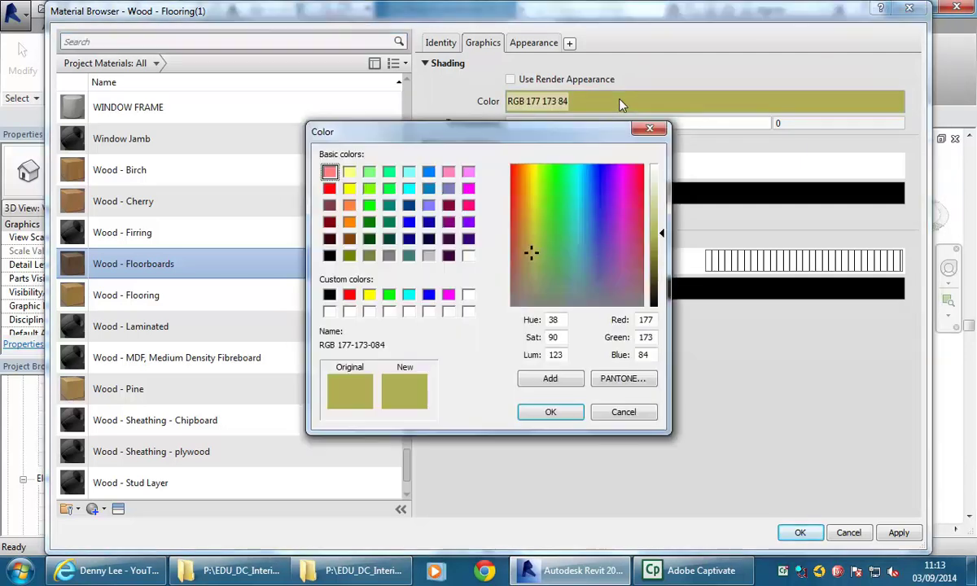
pyautogui.click(523, 253)
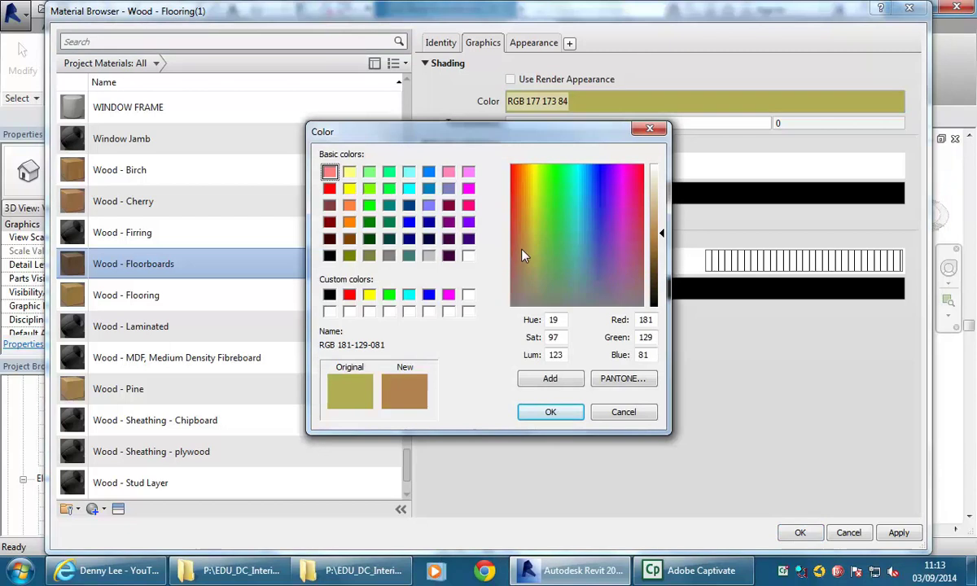
pyautogui.click(656, 353)
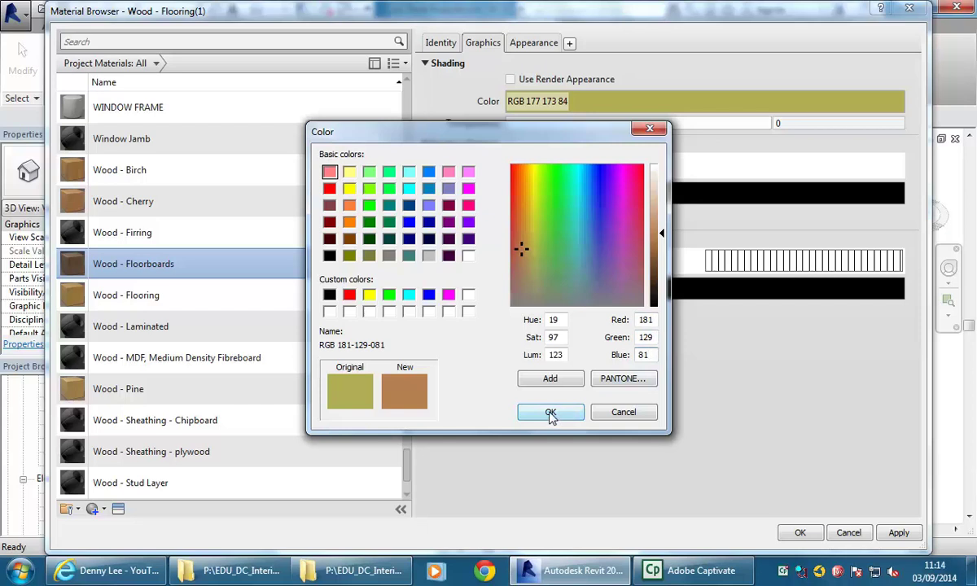
pyautogui.moveTo(521, 249); pyautogui.dragTo(516, 250)
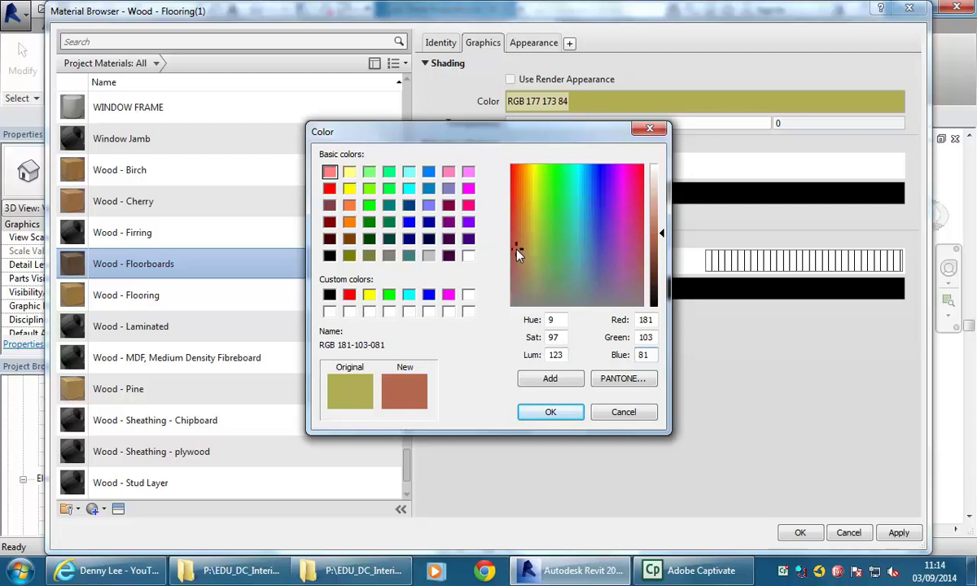
pyautogui.click(663, 233)
pyautogui.moveTo(662, 234)
pyautogui.mouseDown()
pyautogui.moveTo(663, 244)
pyautogui.moveTo(663, 229)
pyautogui.mouseUp()
pyautogui.click(661, 223)
pyautogui.click(549, 411)
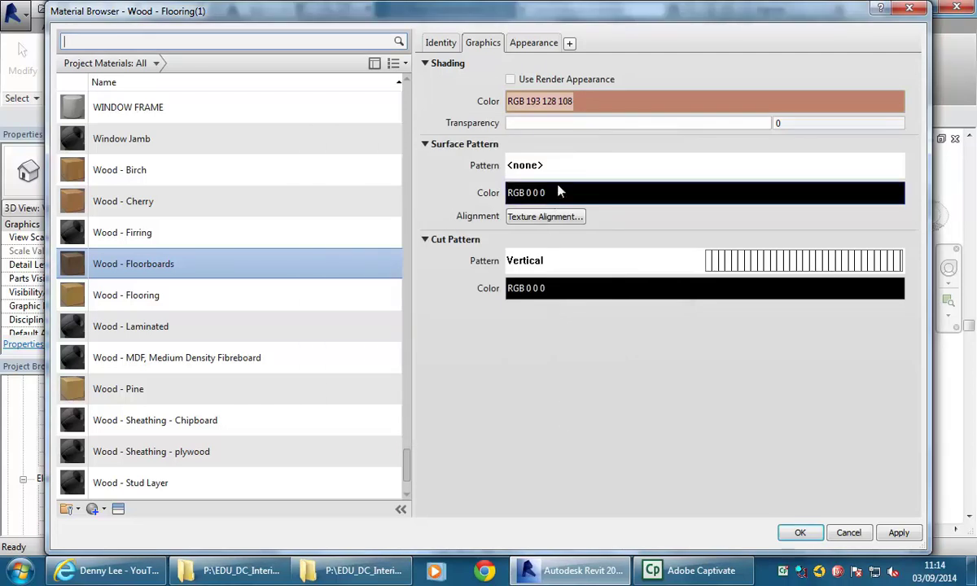
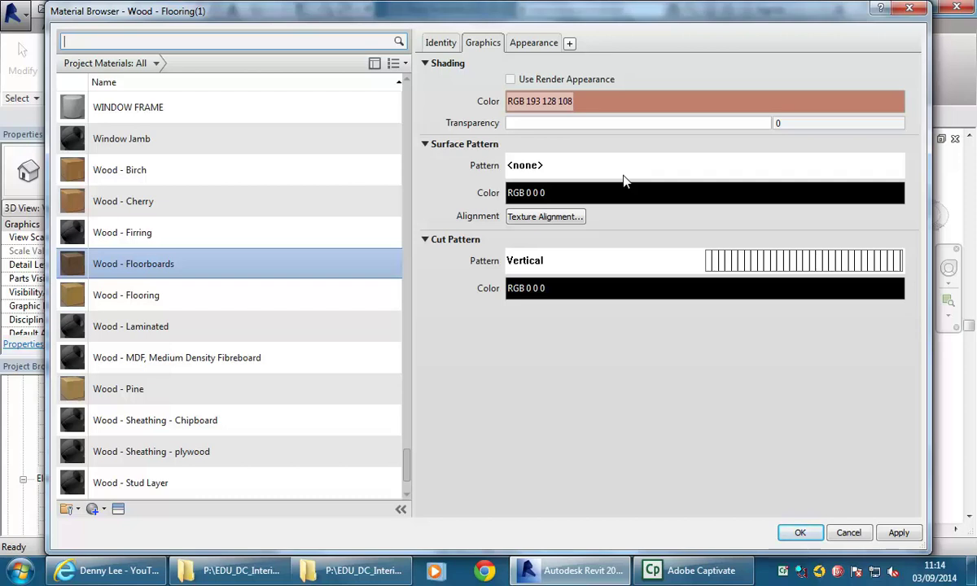
# Step: Assign the 100mm Horizontal model pattern as the surface pattern of the Wood - Floorboards material
pyautogui.click(539, 169)
pyautogui.click(539, 170)
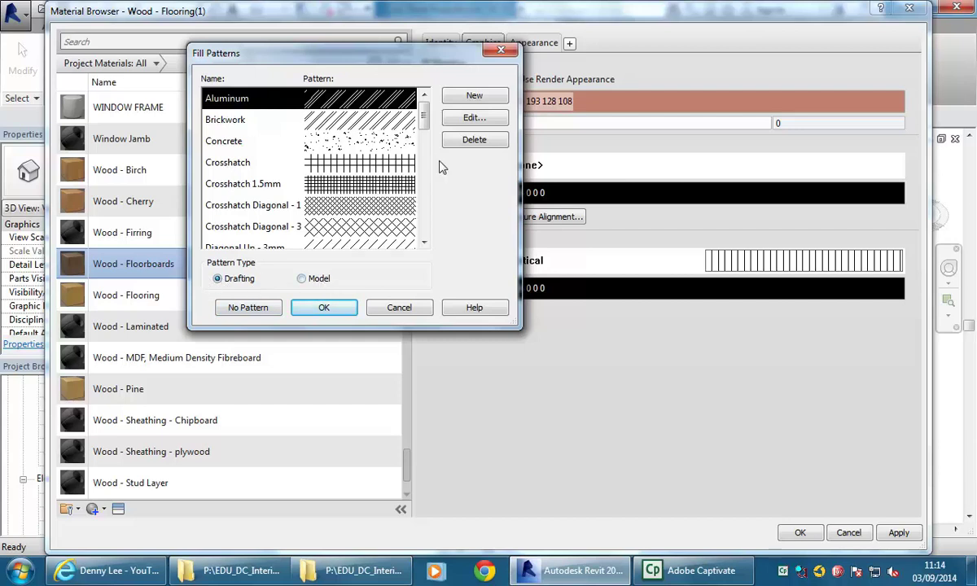
pyautogui.moveTo(354, 56); pyautogui.dragTo(293, 82)
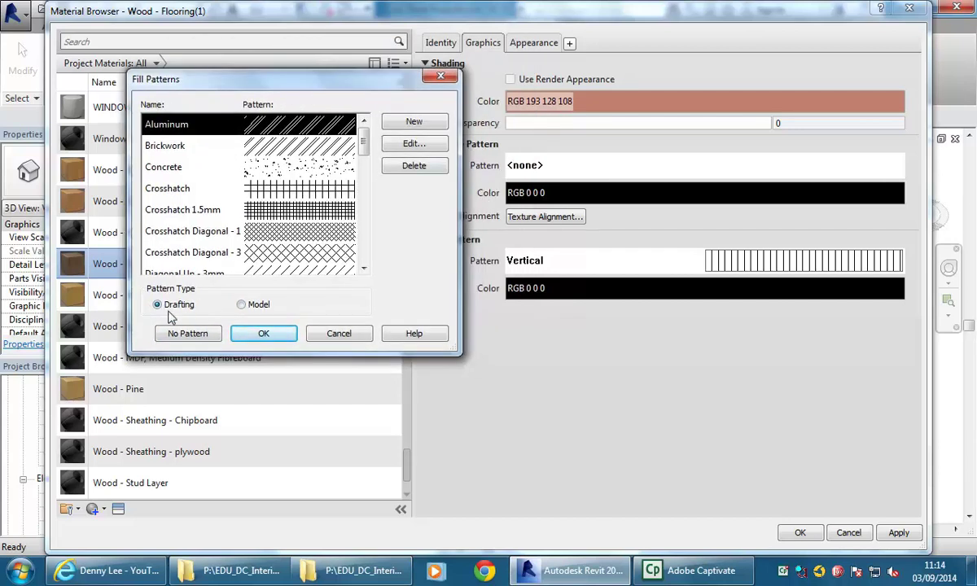
pyautogui.click(241, 305)
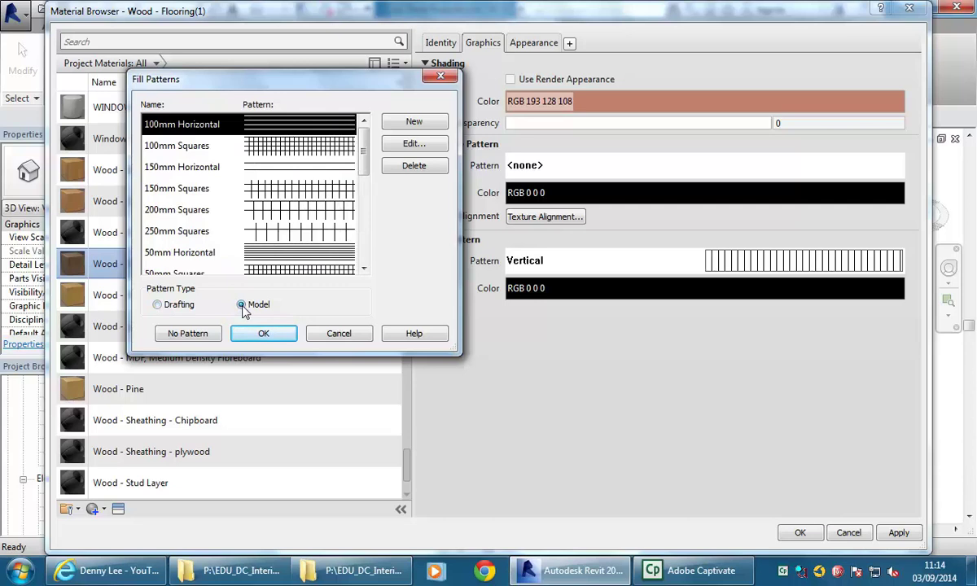
pyautogui.click(181, 168)
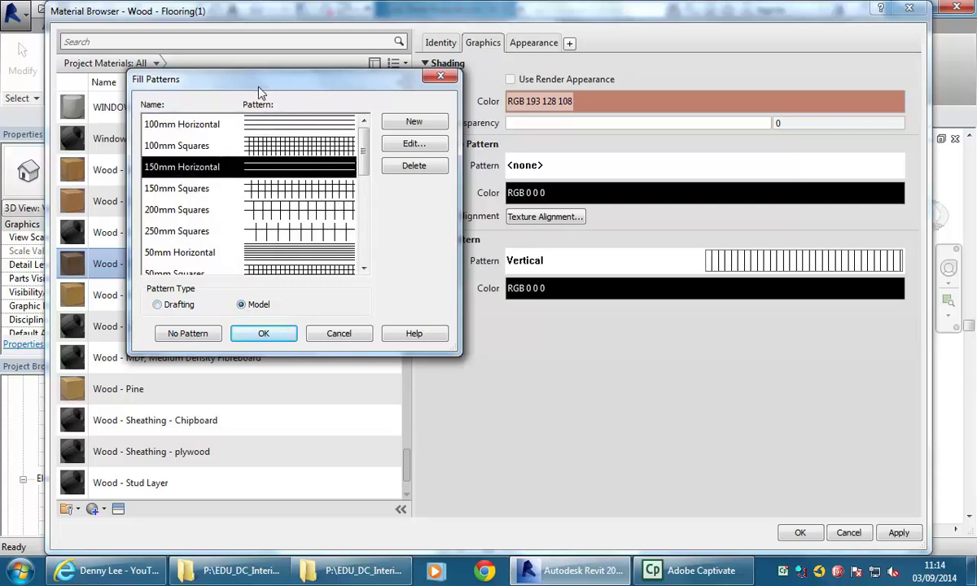
pyautogui.moveTo(258, 87); pyautogui.dragTo(241, 91)
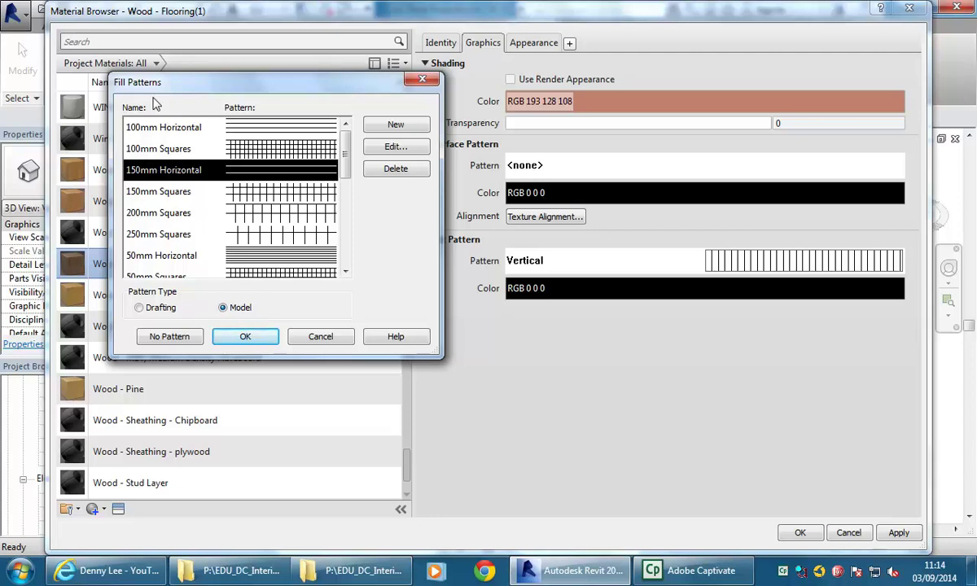
pyautogui.moveTo(345, 171)
pyautogui.mouseDown()
pyautogui.moveTo(346, 251)
pyautogui.moveTo(346, 167)
pyautogui.mouseUp()
pyautogui.click(160, 131)
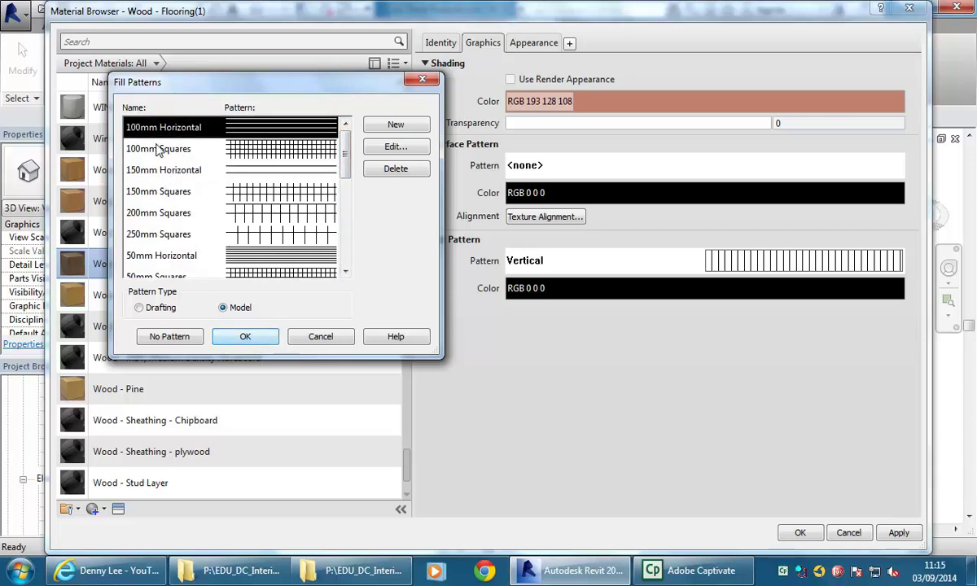
pyautogui.click(246, 337)
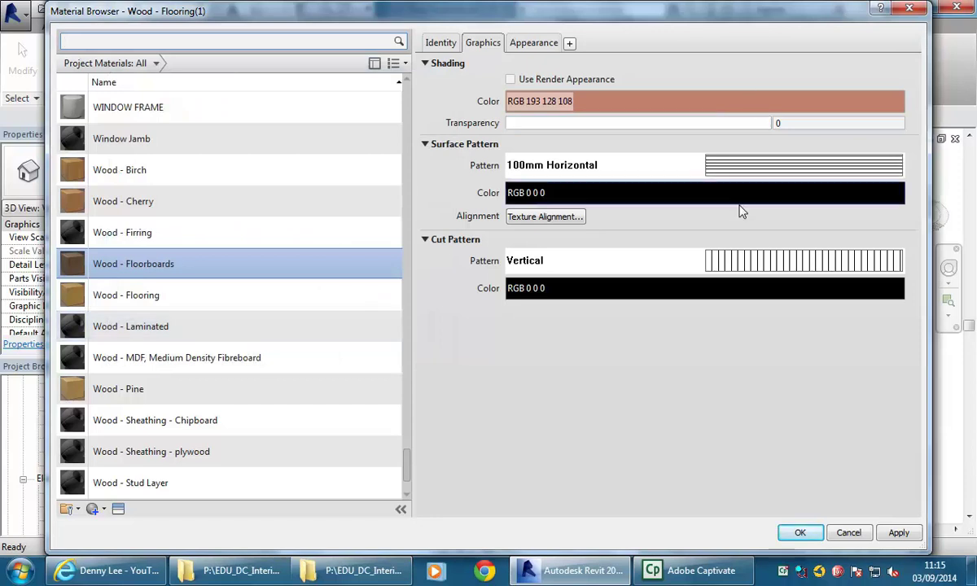
# Step: Compare the pattern types offered for the material's cut pattern and surface pattern, keeping both patterns as set
pyautogui.click(732, 268)
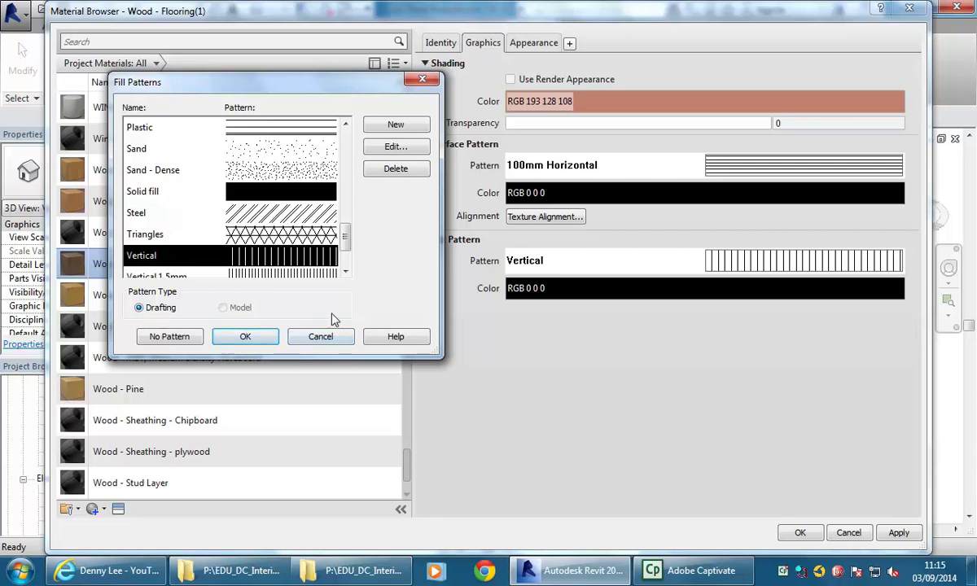
pyautogui.click(266, 338)
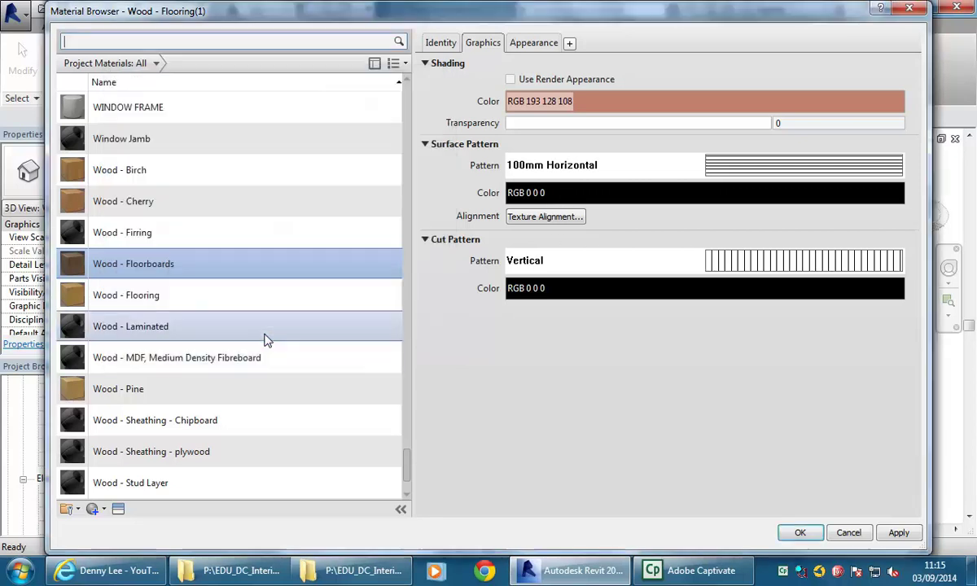
pyautogui.click(744, 173)
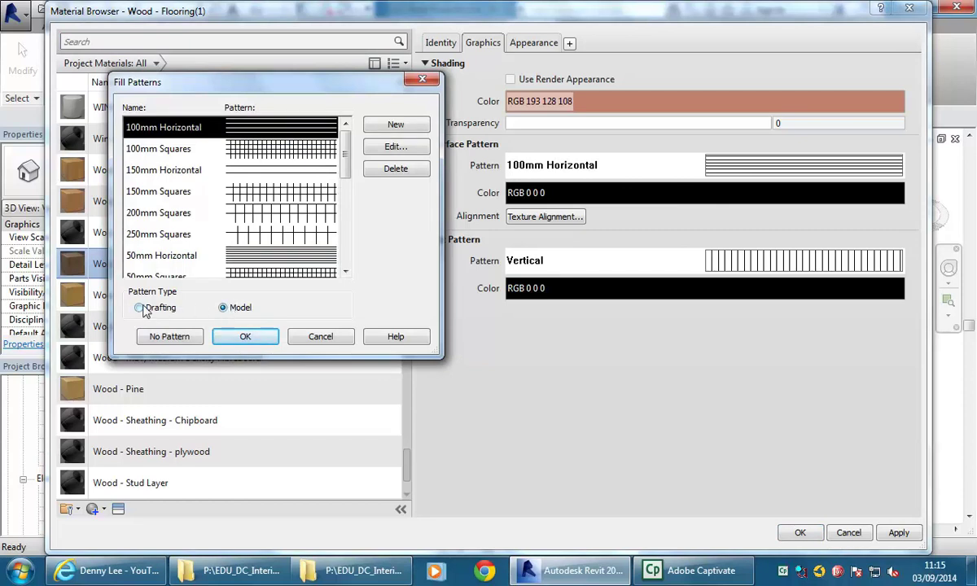
pyautogui.click(254, 339)
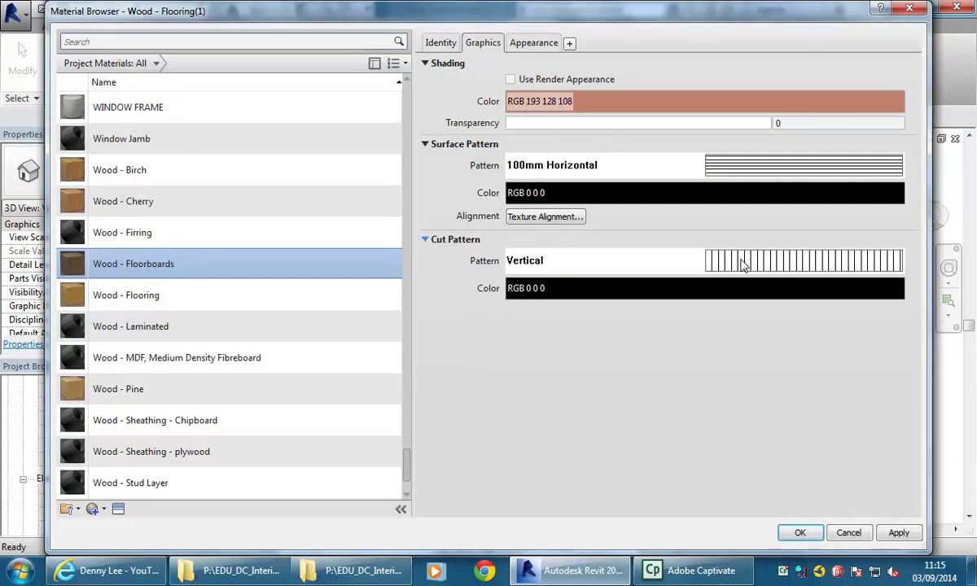
# Step: Set the cut pattern of the Wood - Floorboards material to No Pattern
pyautogui.click(740, 262)
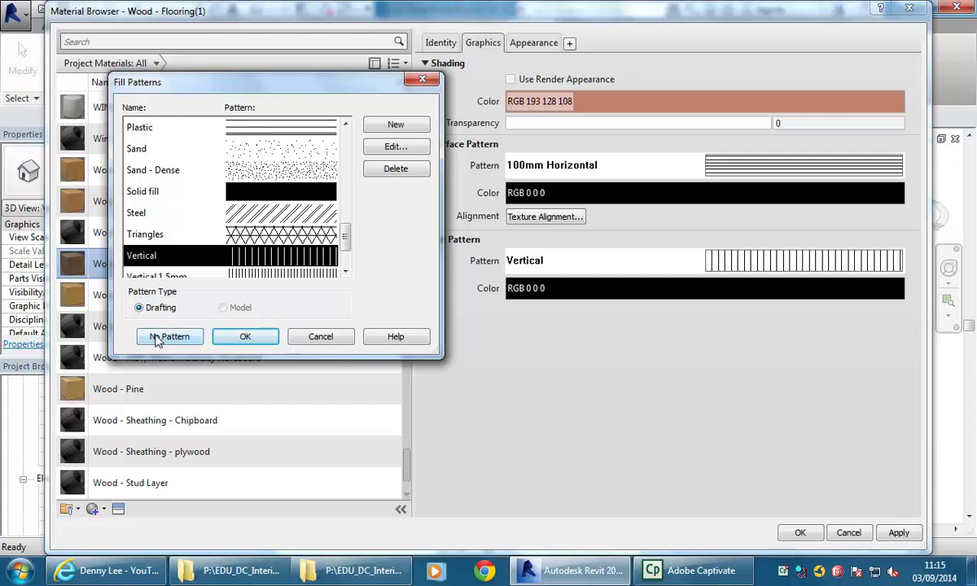
pyautogui.click(157, 337)
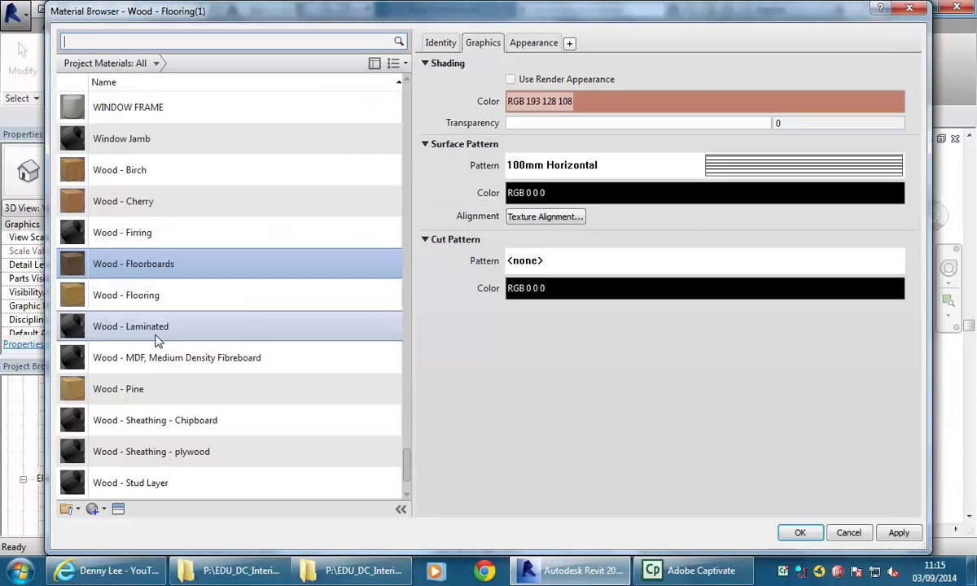
pyautogui.click(588, 271)
pyautogui.moveTo(345, 132)
pyautogui.mouseDown()
pyautogui.moveTo(345, 189)
pyautogui.moveTo(345, 134)
pyautogui.mouseUp()
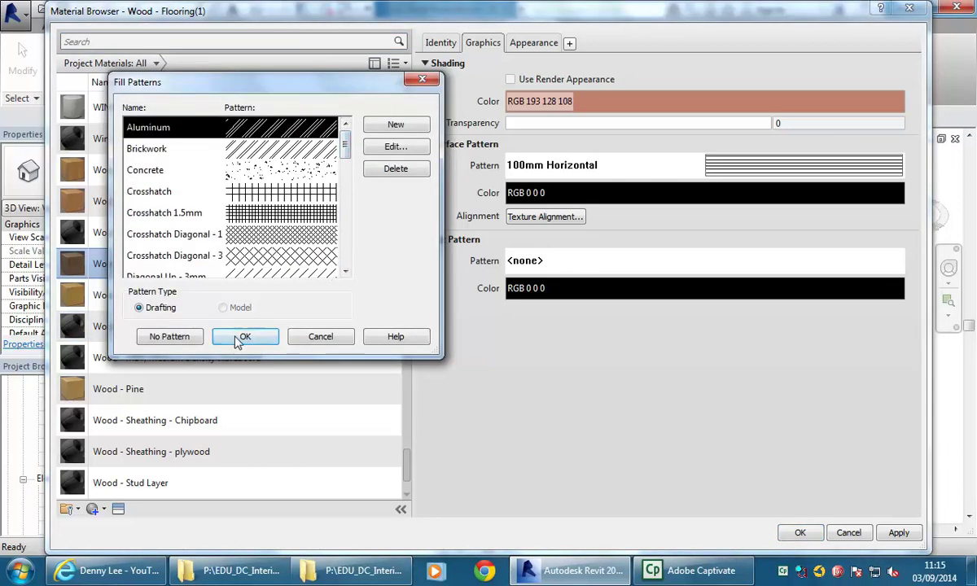
pyautogui.click(170, 337)
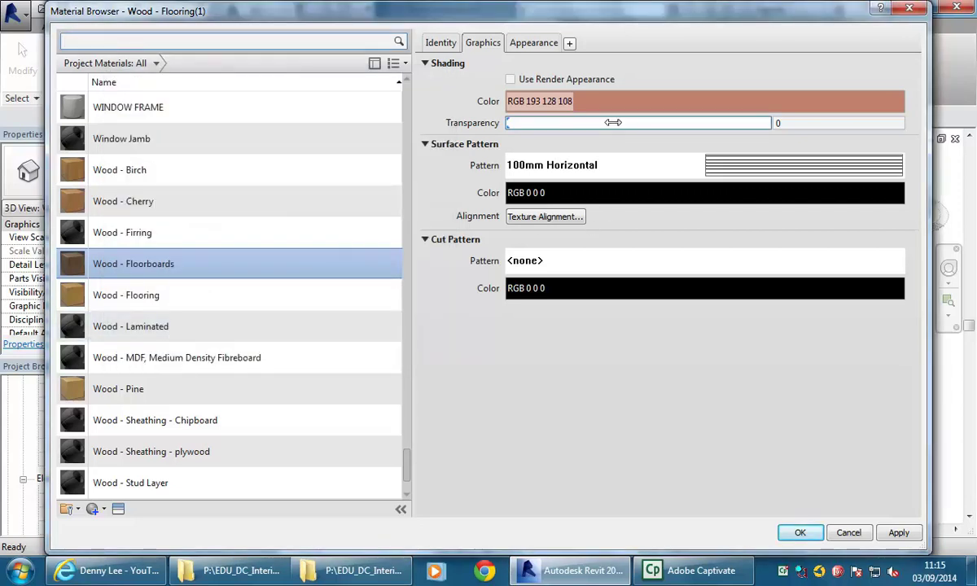
# Step: Review the material's appearance and graphics settings, and accept the Wood - Floorboards changes, closing the Material Browser
pyautogui.click(537, 45)
pyautogui.click(483, 47)
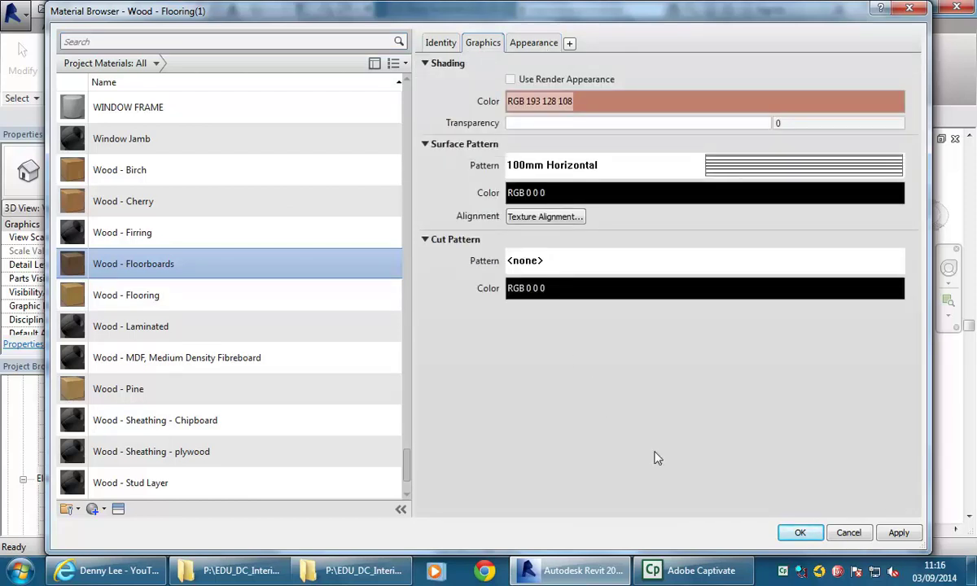
pyautogui.click(798, 533)
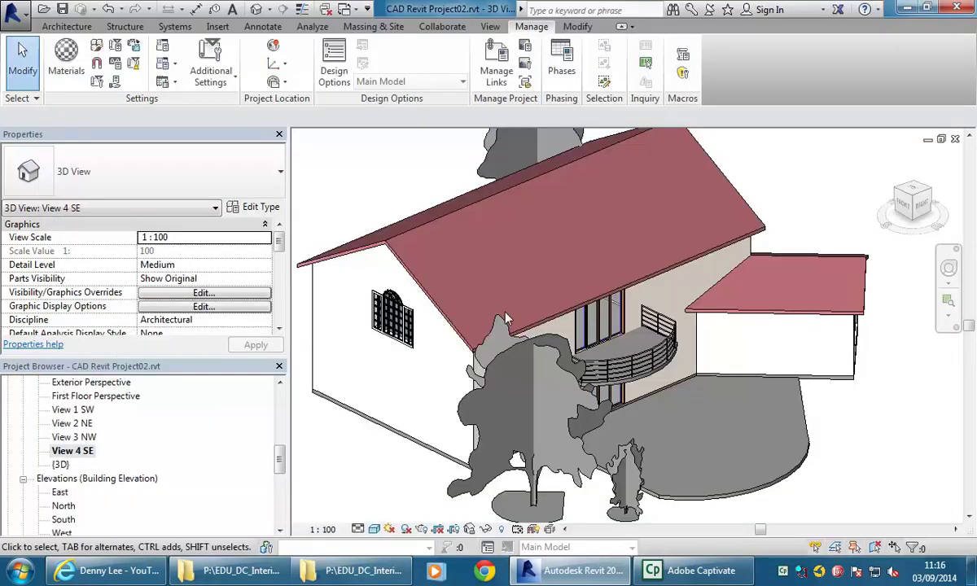
# Step: Paint the Internal Flooring Generic 150mm 2 floor face at the ground-floor glazed doors with Wood - Floorboards, dismissing the save reminder
pyautogui.keyDown('shift'); pyautogui.moveTo(506, 318); pyautogui.dragTo(572, 371, button='middle'); pyautogui.keyUp('shift')
pyautogui.scroll(3, 573, 371)
pyautogui.scroll(5, 573, 371)
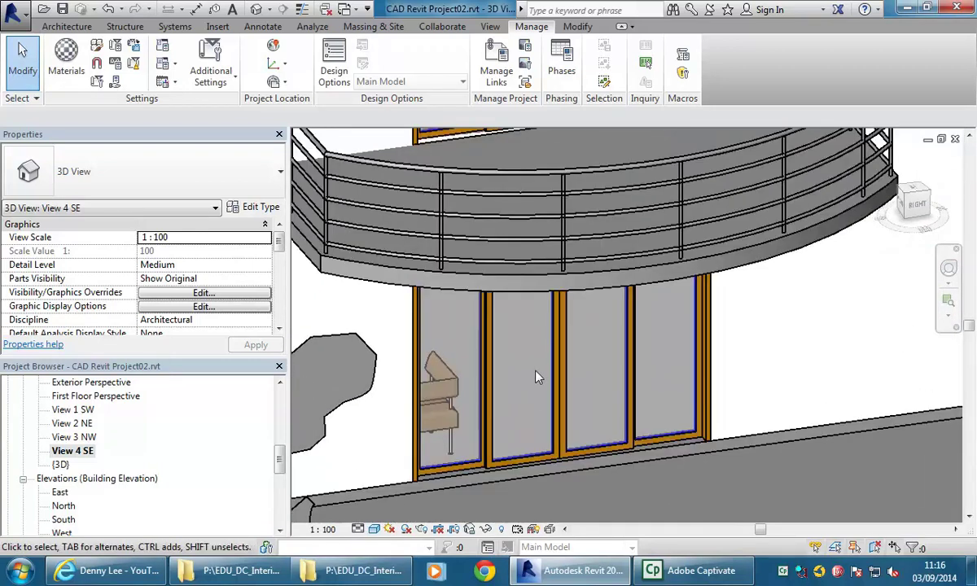
pyautogui.click(577, 28)
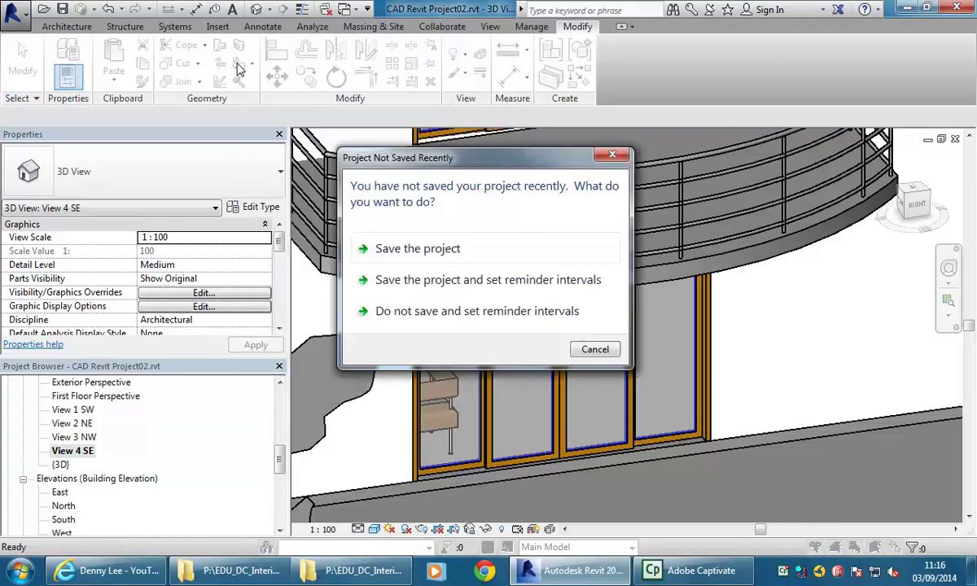
pyautogui.click(594, 349)
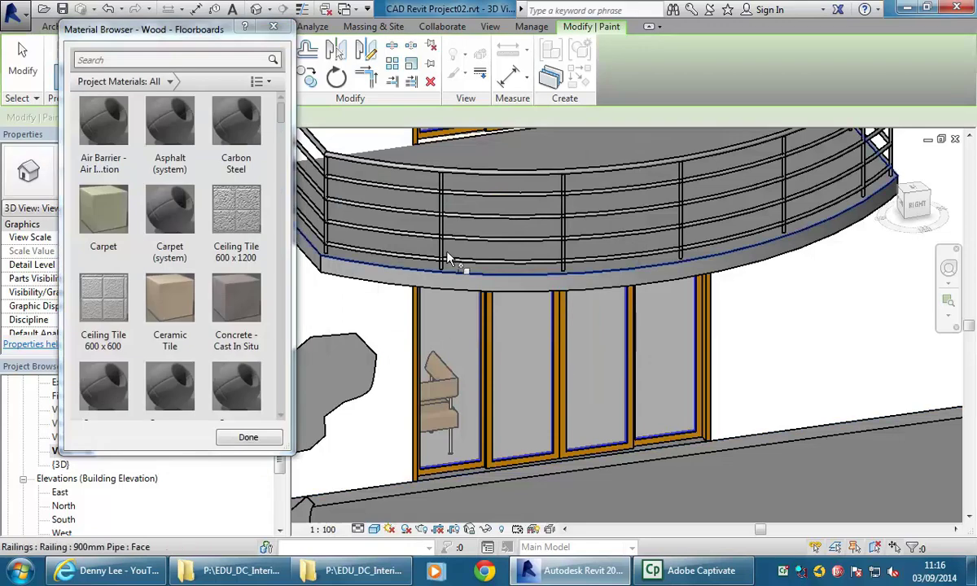
pyautogui.keyDown('shift'); pyautogui.moveTo(523, 343); pyautogui.dragTo(436, 280, button='middle'); pyautogui.keyUp('shift')
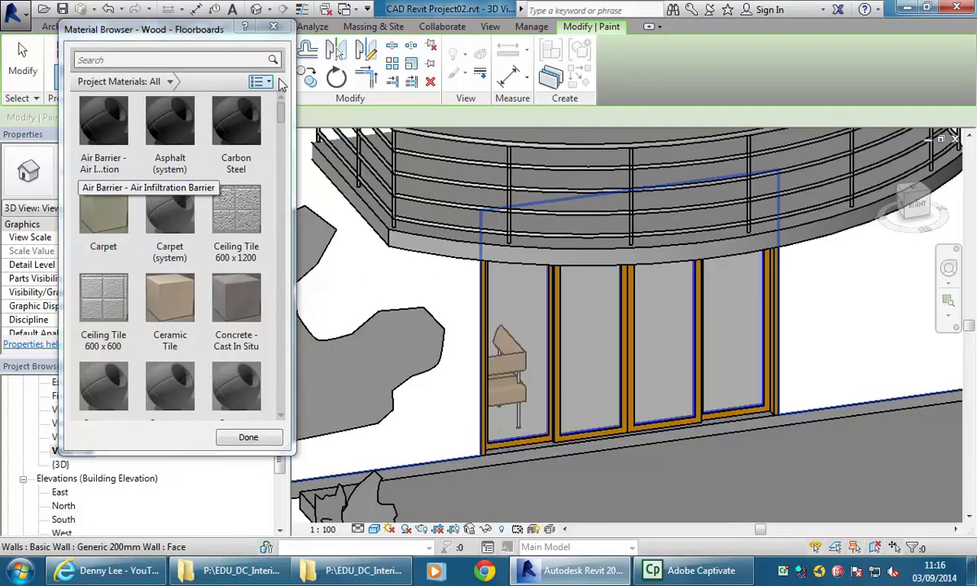
pyautogui.scroll(-3, 283, 135)
pyautogui.moveTo(283, 136); pyautogui.dragTo(277, 383)
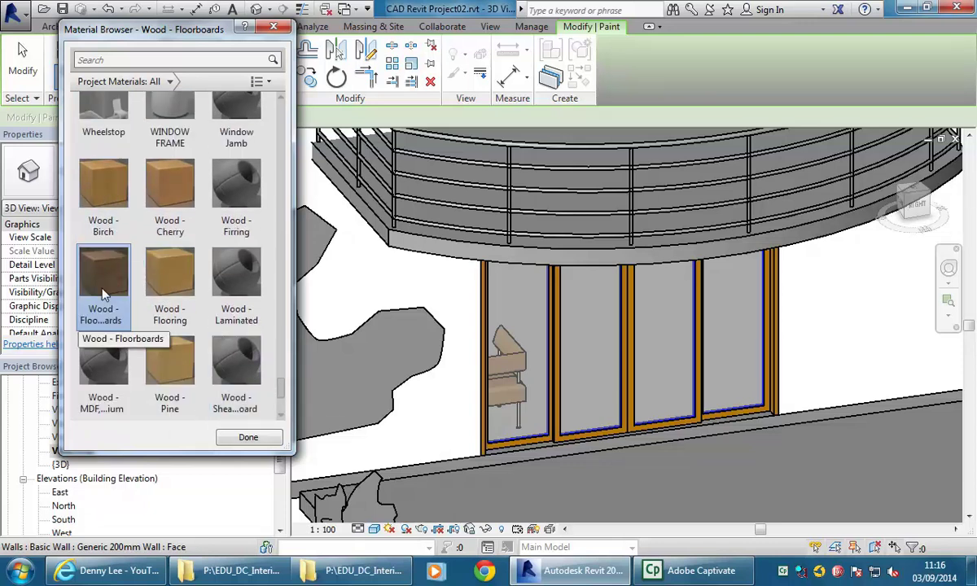
pyautogui.scroll(4, 639, 403)
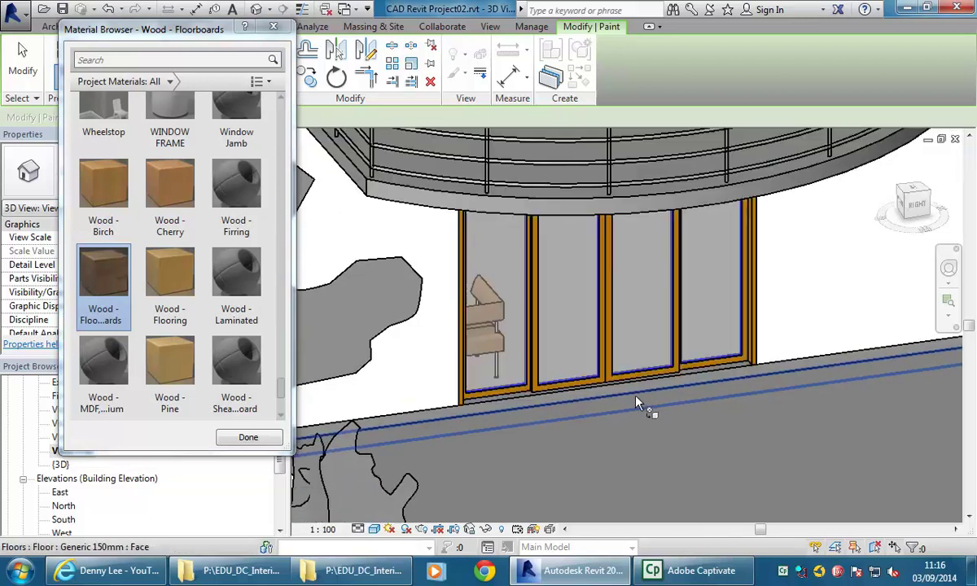
pyautogui.scroll(2, 717, 365)
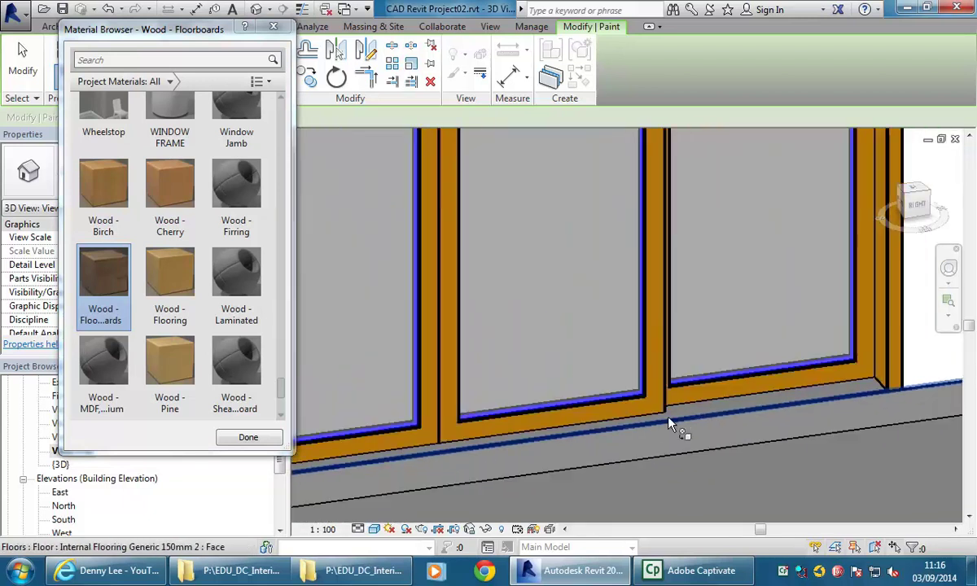
pyautogui.click(718, 419)
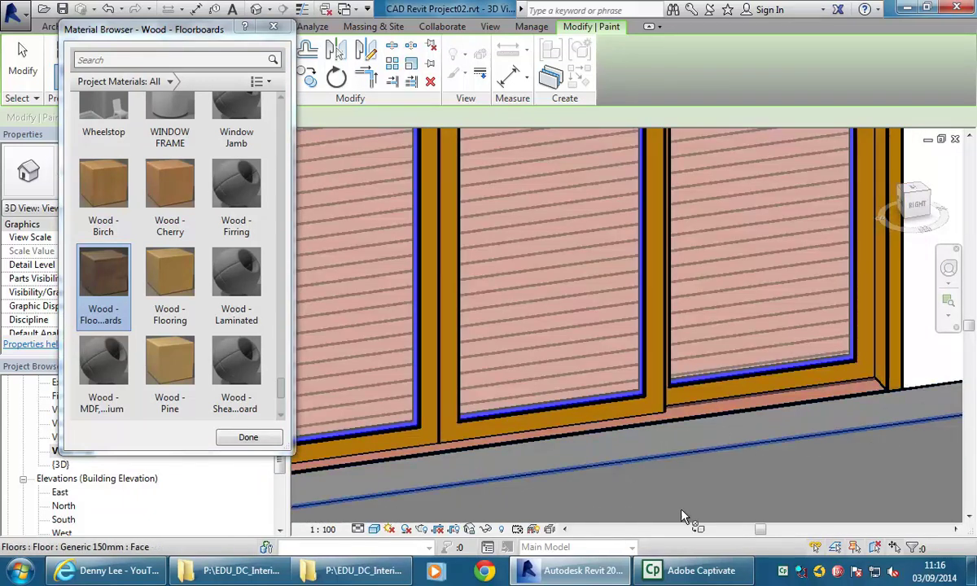
# Step: Set the 3D view's visual style to Realistic and inspect the painted floorboards through the glazed doors
pyautogui.moveTo(562, 321)
pyautogui.keyDown('shift'); pyautogui.mouseDown(button='middle')
pyautogui.moveTo(584, 325)
pyautogui.moveTo(569, 289)
pyautogui.moveTo(585, 327)
pyautogui.moveTo(658, 340)
pyautogui.moveTo(611, 354)
pyautogui.moveTo(575, 326)
pyautogui.mouseUp(button='middle'); pyautogui.keyUp('shift')
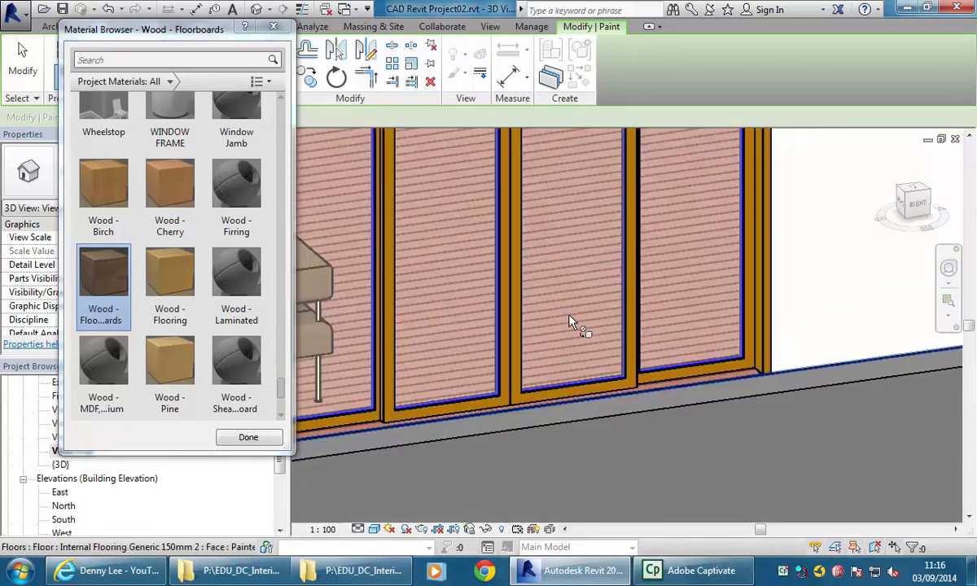
pyautogui.scroll(2, 578, 389)
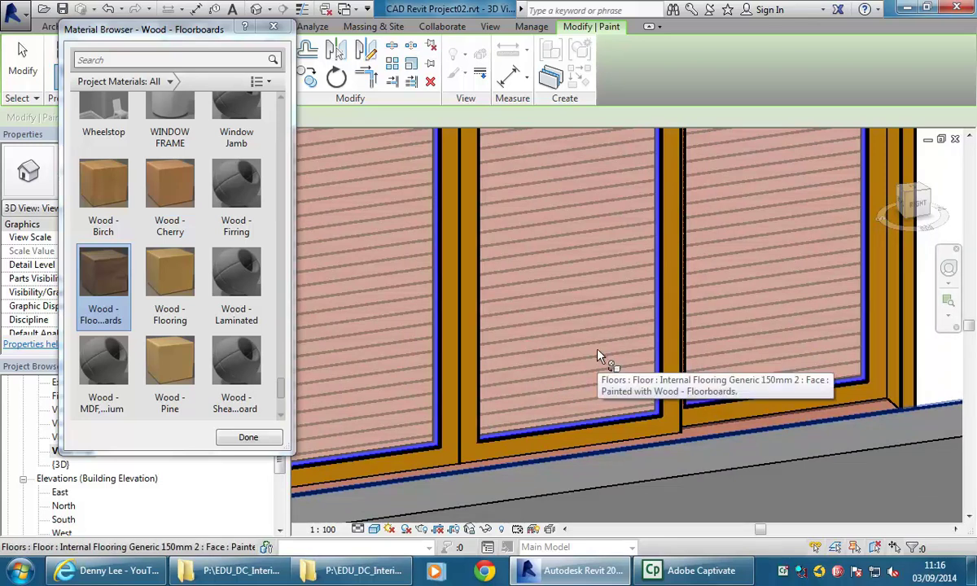
pyautogui.click(373, 530)
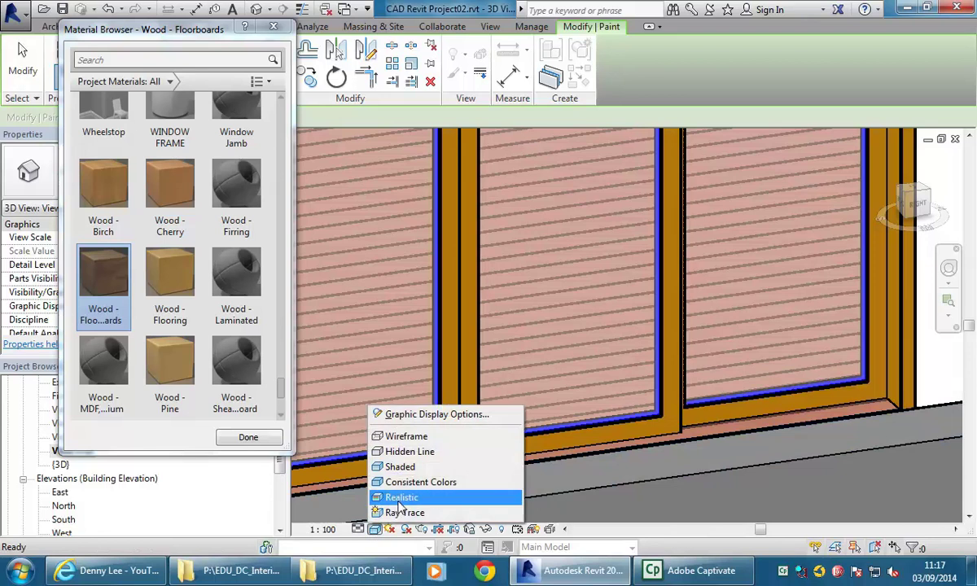
pyautogui.click(379, 485)
pyautogui.scroll(4, 636, 412)
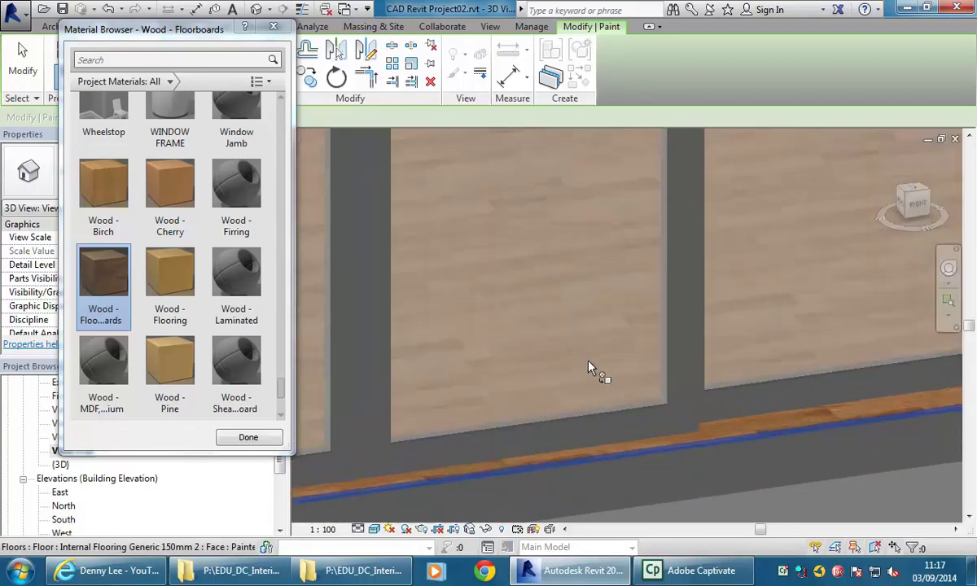
pyautogui.scroll(2, 595, 380)
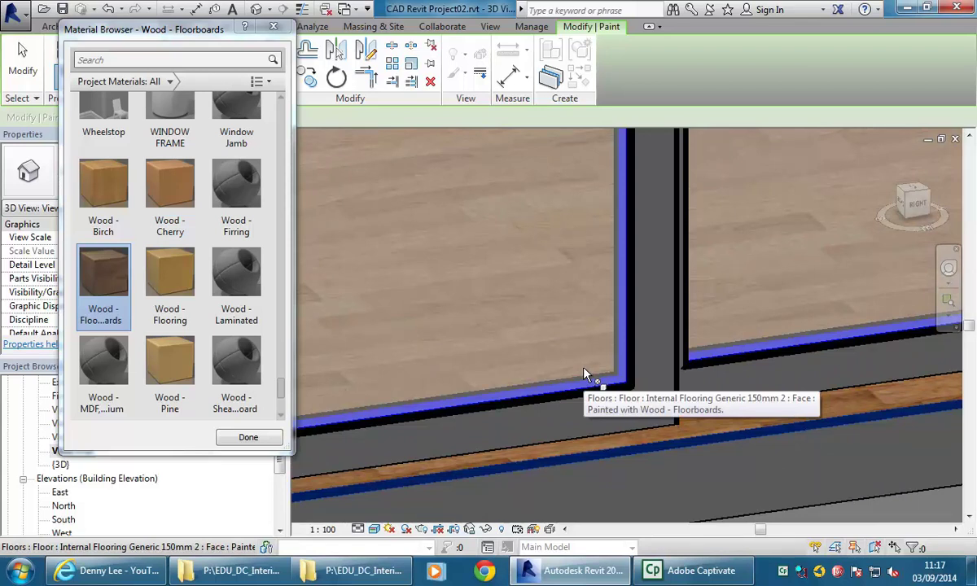
pyautogui.click(585, 376)
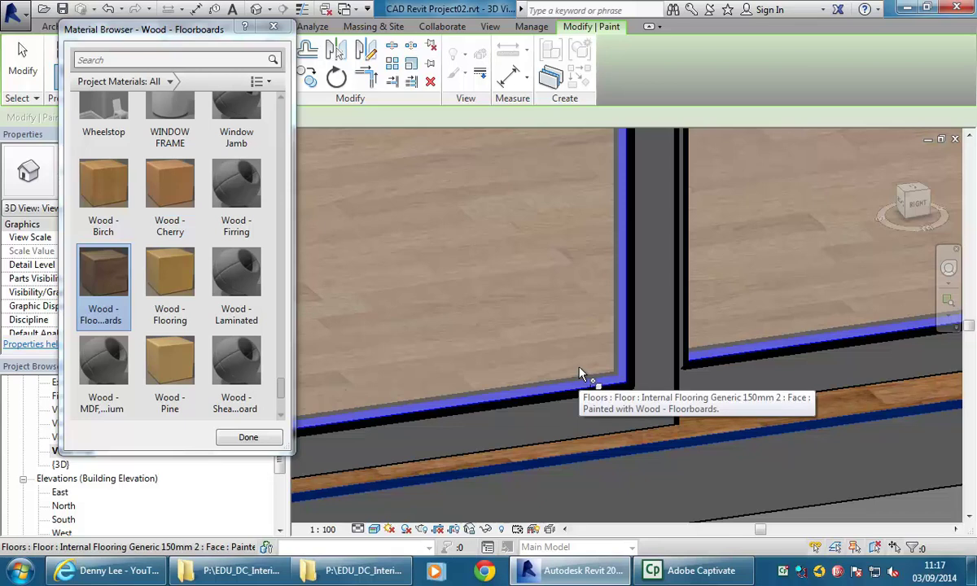
pyautogui.keyDown('shift'); pyautogui.moveTo(601, 331); pyautogui.dragTo(638, 352, button='middle'); pyautogui.keyUp('shift')
pyautogui.scroll(-5, 688, 377)
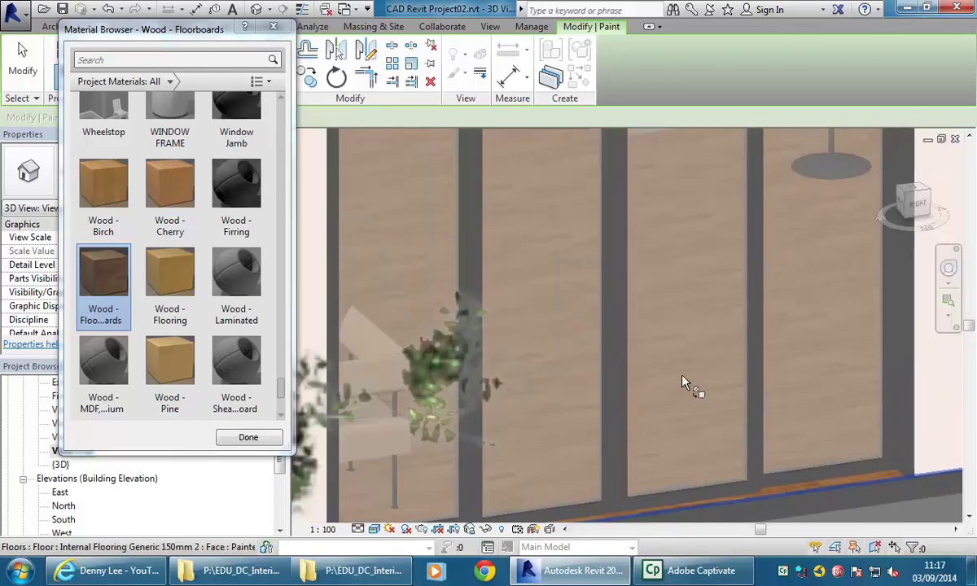
pyautogui.moveTo(666, 391); pyautogui.dragTo(673, 397, button='middle')
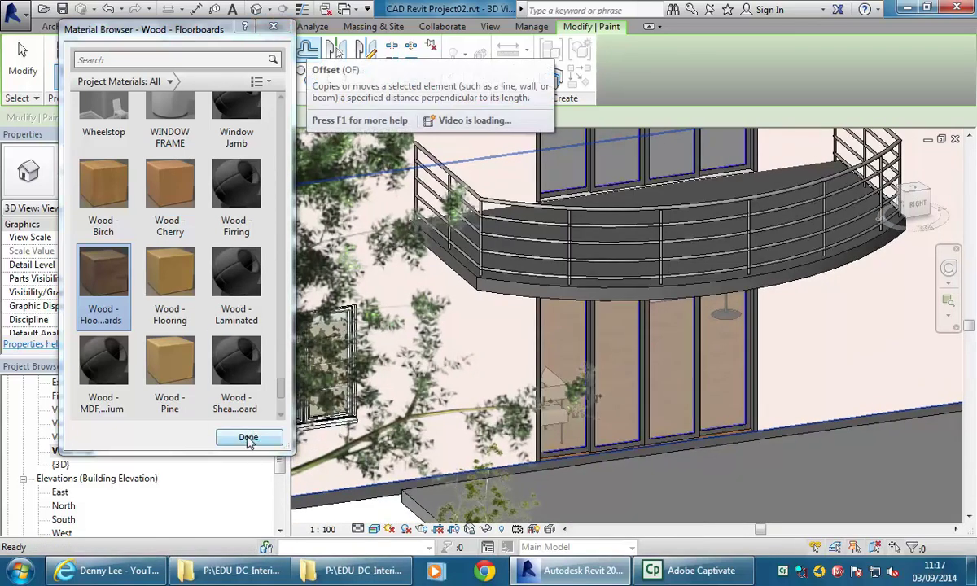
# Step: Paint the exterior wall face behind the curved balcony with the Masonry - Brick material
pyautogui.moveTo(824, 371)
pyautogui.keyDown('shift'); pyautogui.mouseDown(button='middle')
pyautogui.moveTo(739, 388)
pyautogui.moveTo(635, 392)
pyautogui.mouseUp(button='middle'); pyautogui.keyUp('shift')
pyautogui.moveTo(282, 395); pyautogui.dragTo(283, 118)
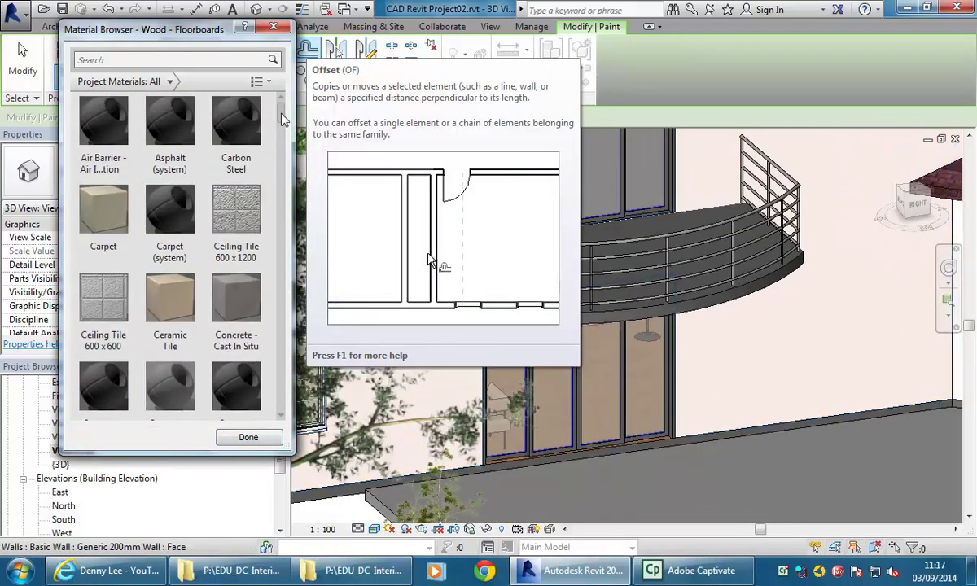
pyautogui.keyDown('shift'); pyautogui.moveTo(682, 376); pyautogui.dragTo(344, 24, button='middle'); pyautogui.keyUp('shift')
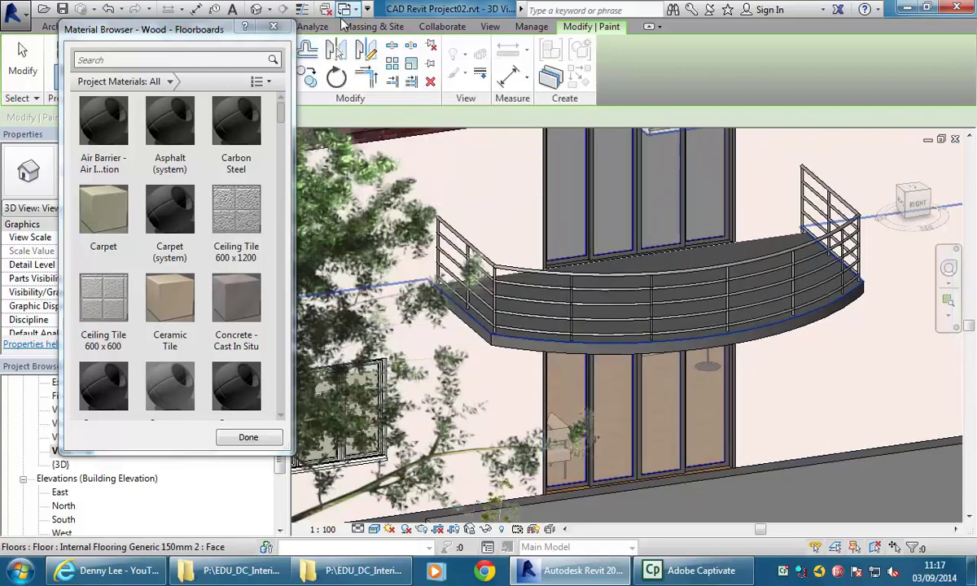
pyautogui.moveTo(283, 117); pyautogui.dragTo(280, 204)
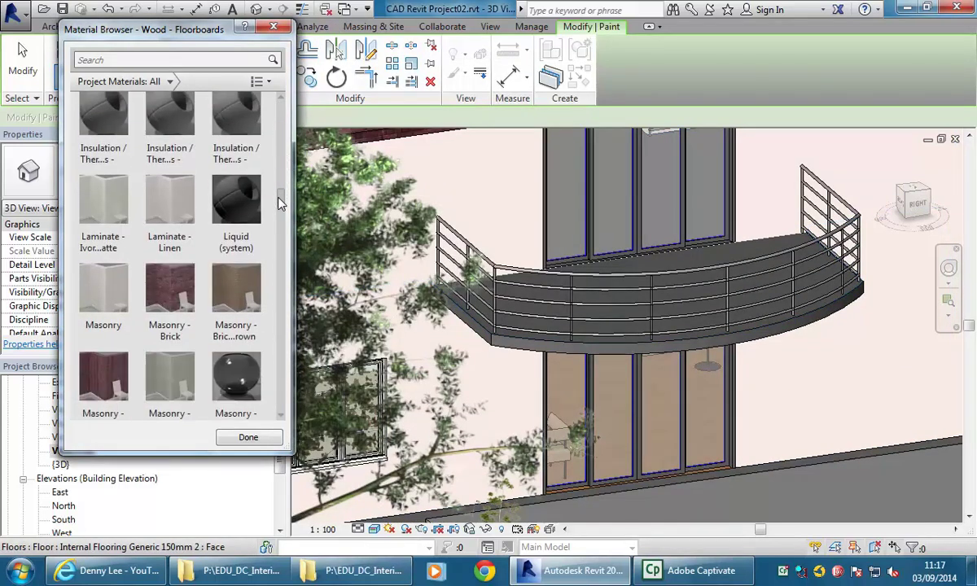
pyautogui.click(168, 298)
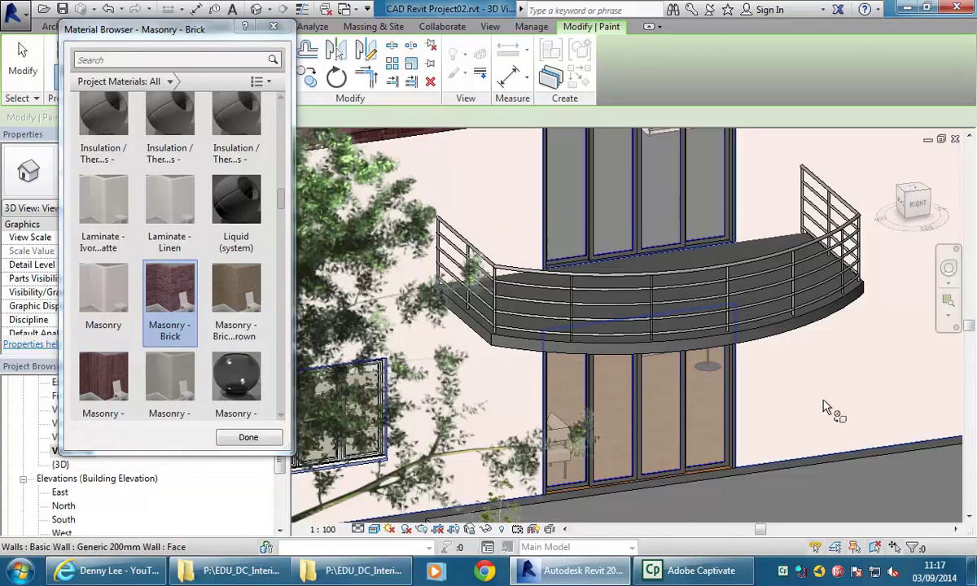
pyautogui.moveTo(829, 405); pyautogui.dragTo(696, 405, button='middle')
pyautogui.moveTo(177, 37); pyautogui.dragTo(158, 97)
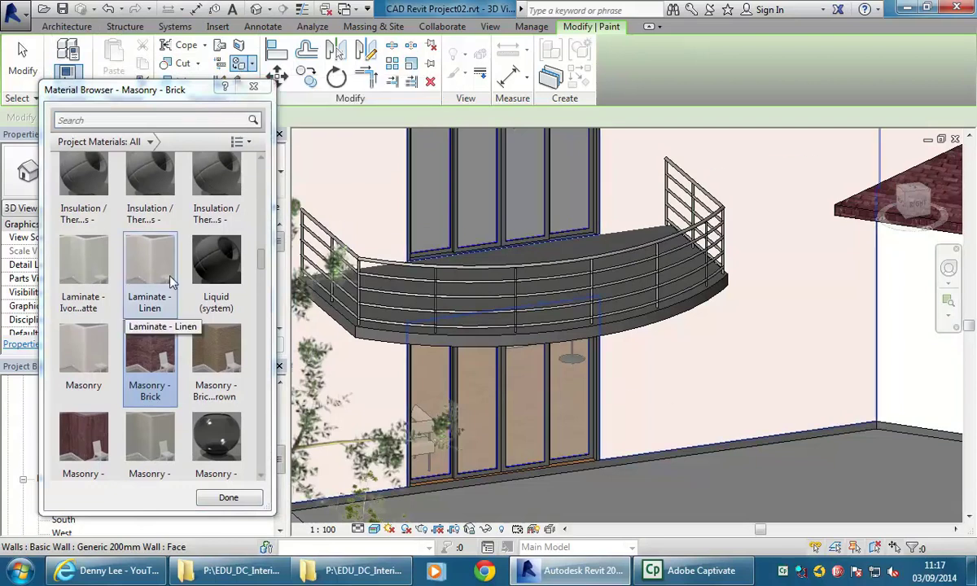
pyautogui.scroll(1, 163, 269)
pyautogui.scroll(-2, 701, 426)
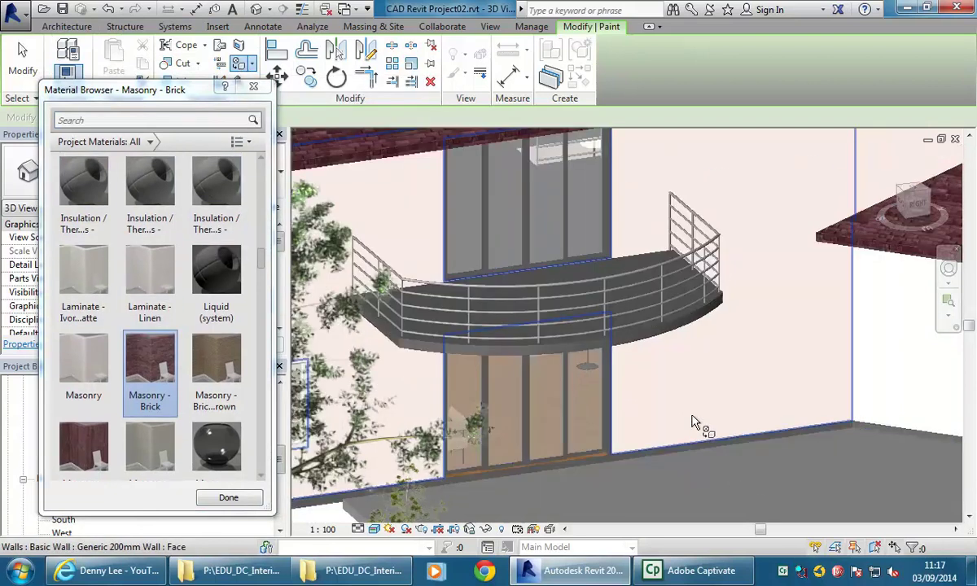
pyautogui.moveTo(702, 426); pyautogui.dragTo(737, 436, button='middle')
pyautogui.scroll(3, 719, 416)
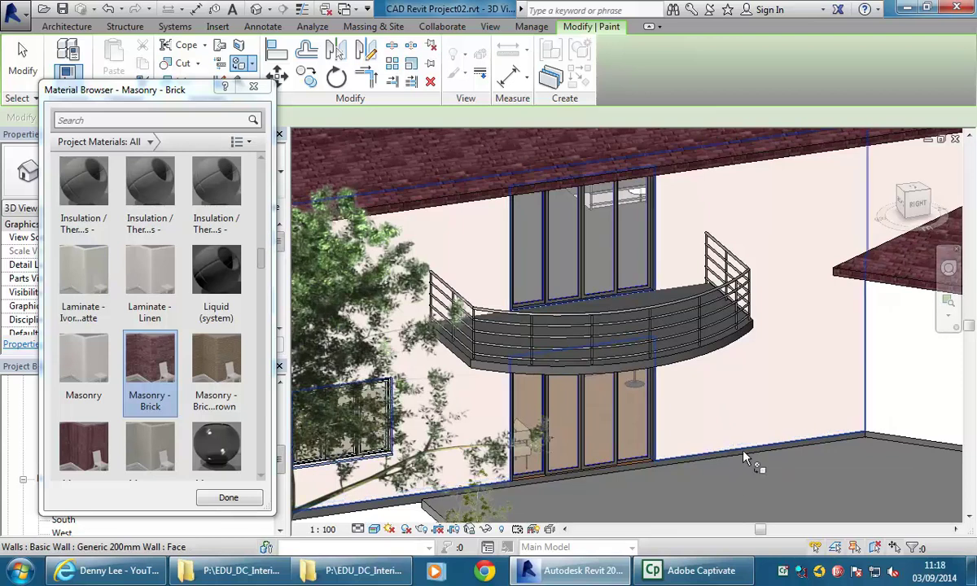
pyautogui.moveTo(743, 459); pyautogui.dragTo(778, 439, button='middle')
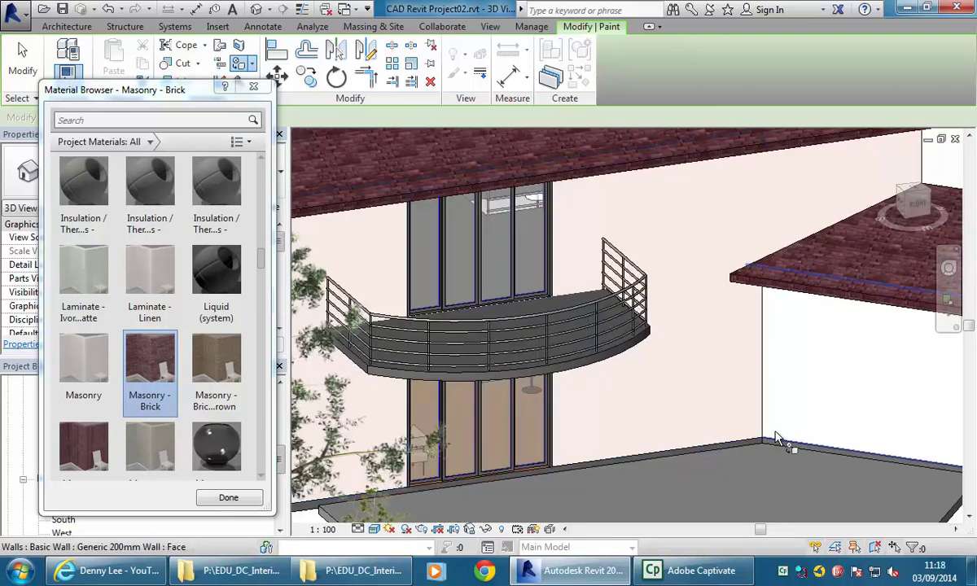
pyautogui.click(721, 402)
# Step: Paint the gable end wall containing the arched window with the Masonry - Brick material
pyautogui.moveTo(774, 379); pyautogui.dragTo(819, 382, button='middle')
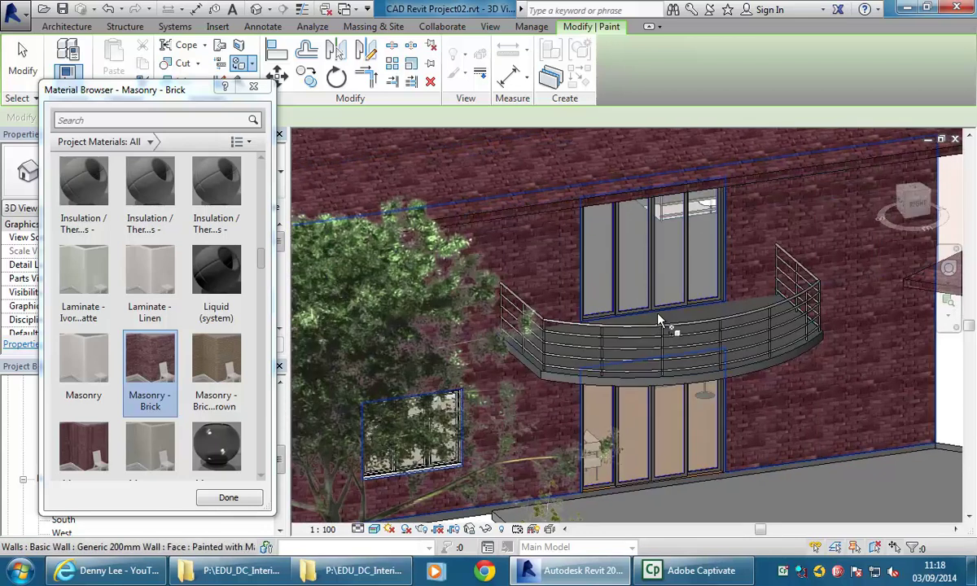
pyautogui.scroll(-3, 660, 320)
pyautogui.scroll(2, 657, 376)
pyautogui.moveTo(657, 377); pyautogui.dragTo(617, 331, button='middle')
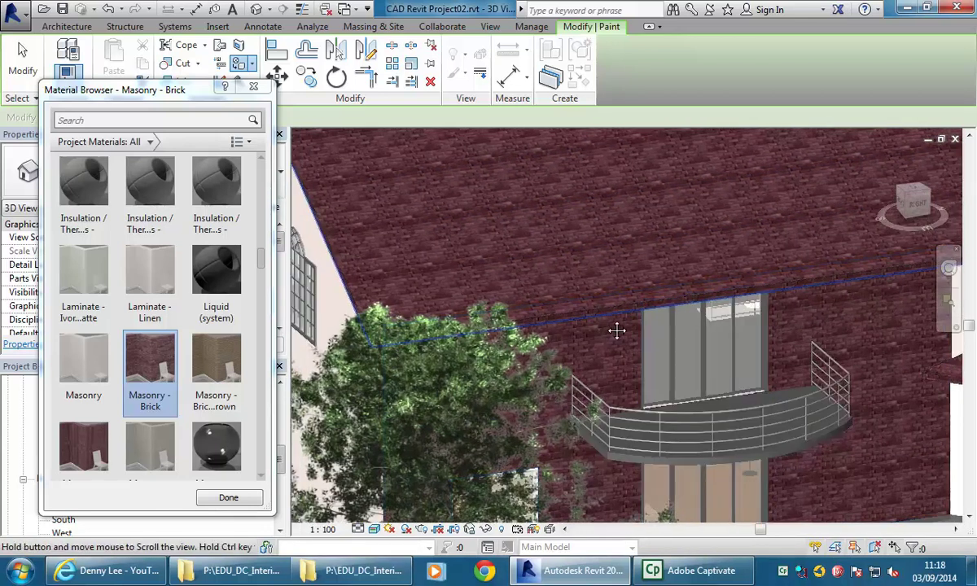
pyautogui.scroll(-2, 616, 330)
pyautogui.moveTo(570, 367); pyautogui.dragTo(440, 456, button='middle')
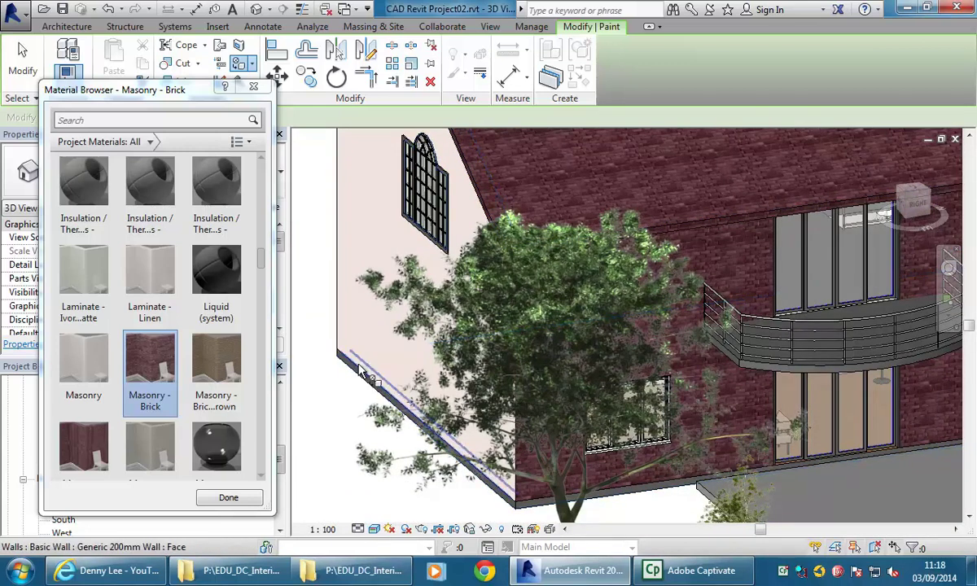
pyautogui.moveTo(348, 356)
pyautogui.mouseDown(button='middle')
pyautogui.moveTo(364, 318)
pyautogui.moveTo(460, 271)
pyautogui.mouseUp(button='middle')
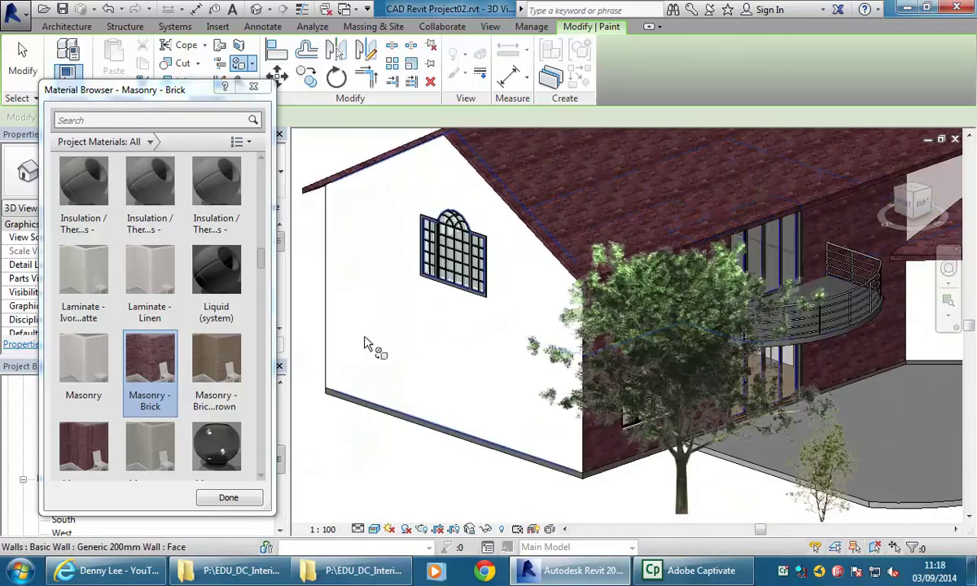
pyautogui.click(334, 367)
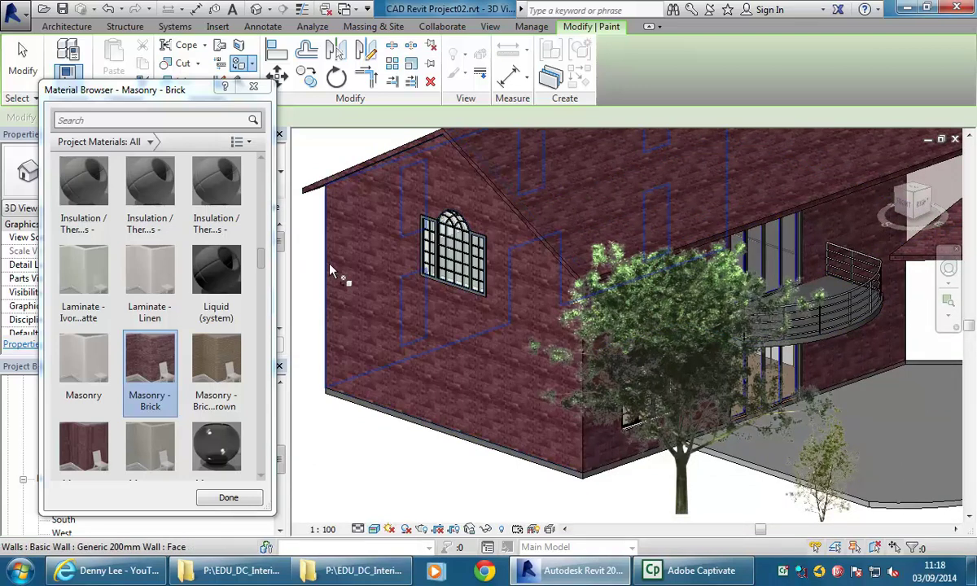
# Step: Paint the main roof slope above the balcony with the Roofing - Tile material
pyautogui.moveTo(505, 262); pyautogui.dragTo(546, 223, button='middle')
pyautogui.scroll(5, 521, 285)
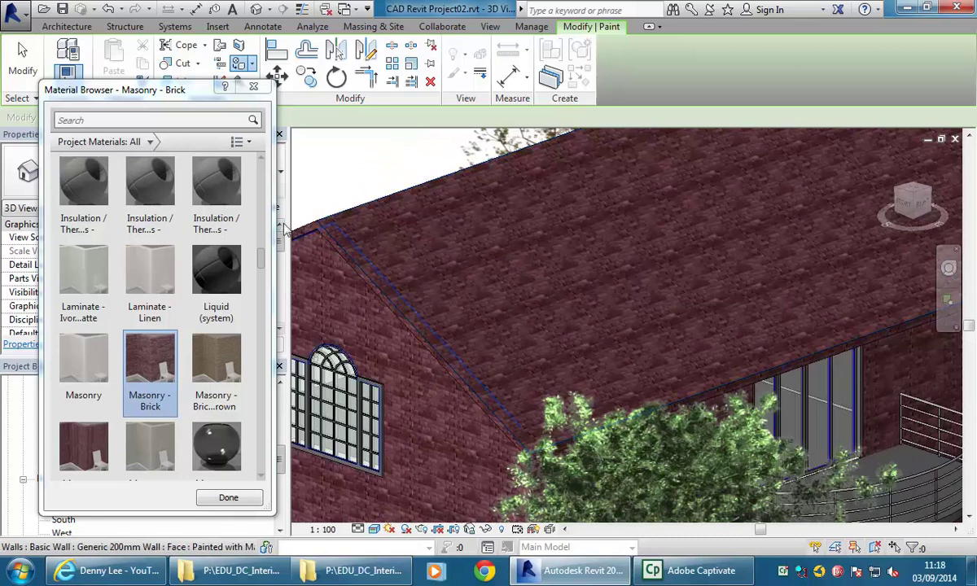
pyautogui.moveTo(263, 263); pyautogui.dragTo(258, 378)
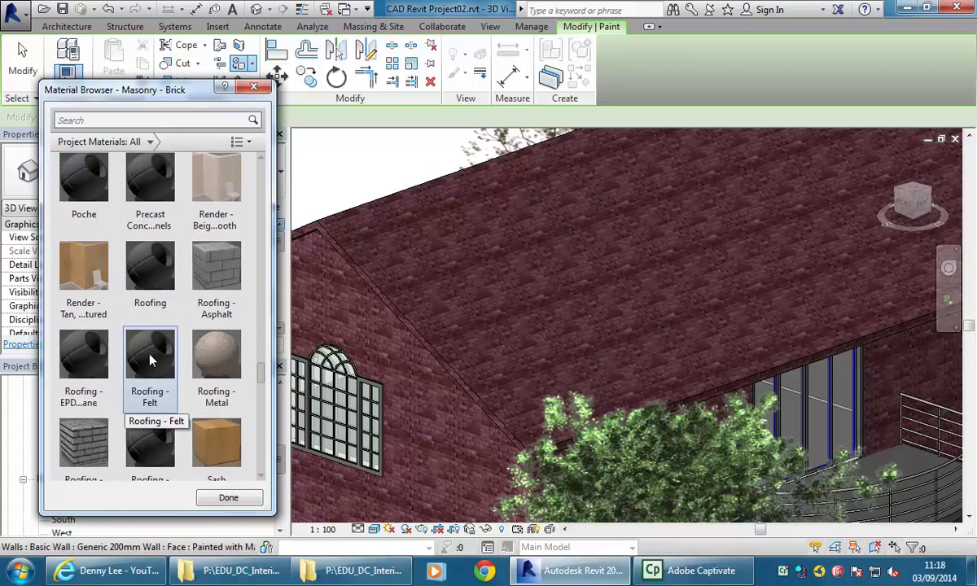
pyautogui.scroll(-3, 143, 332)
pyautogui.scroll(3, 139, 317)
pyautogui.scroll(-3, 144, 350)
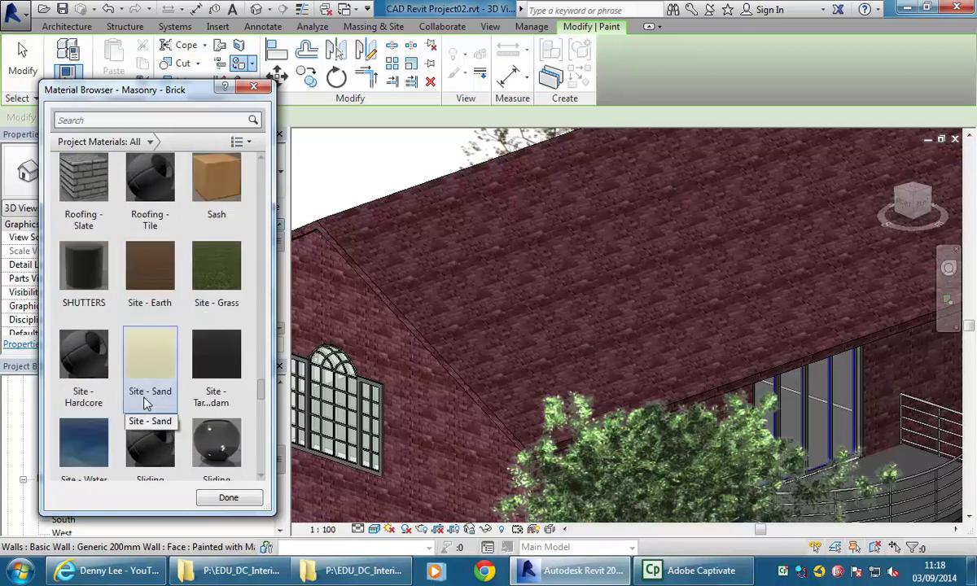
pyautogui.click(157, 206)
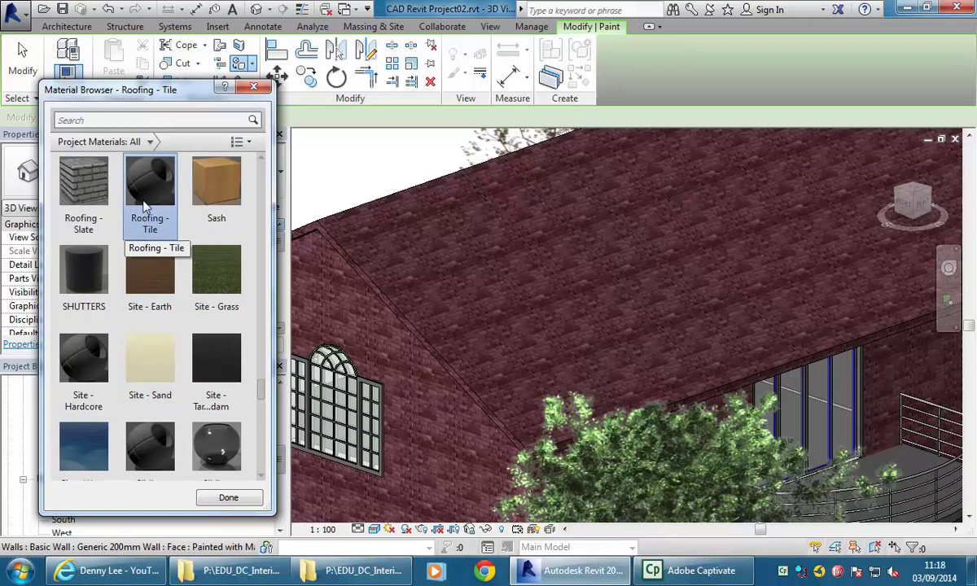
pyautogui.click(540, 349)
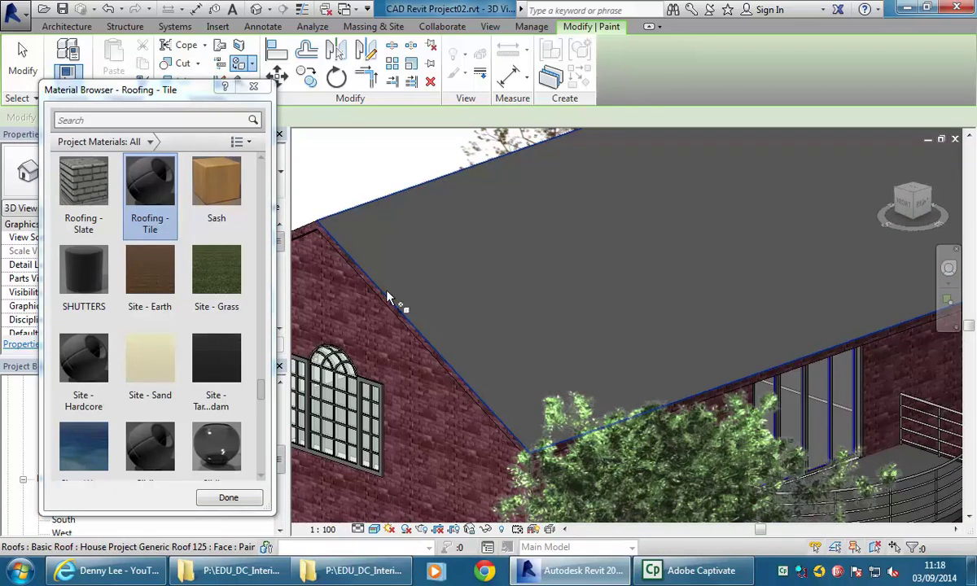
pyautogui.moveTo(405, 277); pyautogui.dragTo(635, 287, button='middle')
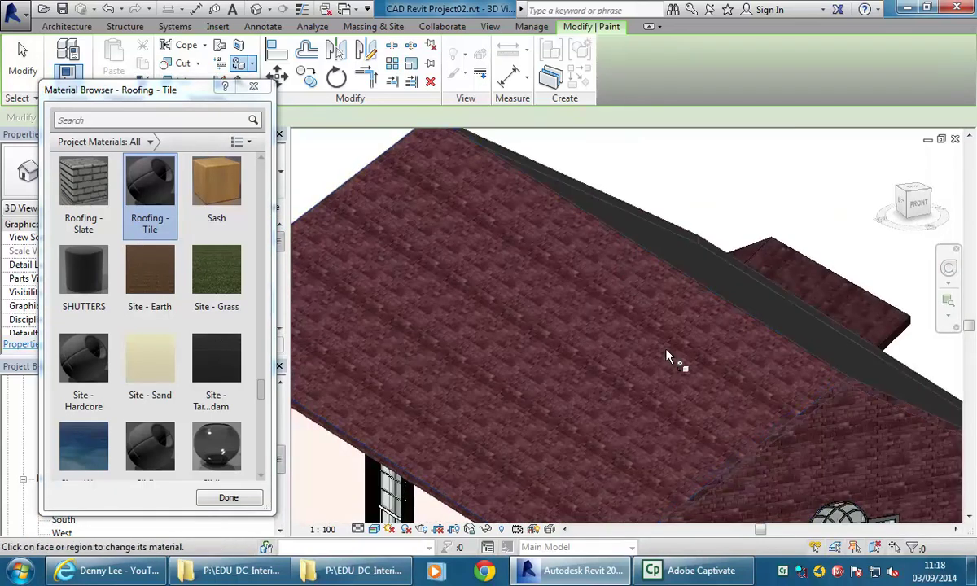
# Step: Paint the brick-covered main roof slope and the lower extension roof slope with the Roofing - Tile material
pyautogui.click(624, 327)
pyautogui.moveTo(764, 345)
pyautogui.keyDown('shift'); pyautogui.mouseDown(button='middle')
pyautogui.moveTo(554, 327)
pyautogui.moveTo(460, 294)
pyautogui.moveTo(633, 281)
pyautogui.moveTo(496, 271)
pyautogui.mouseUp(button='middle'); pyautogui.keyUp('shift')
pyautogui.scroll(-4, 496, 271)
pyautogui.keyDown('shift'); pyautogui.moveTo(716, 318); pyautogui.dragTo(645, 328, button='middle'); pyautogui.keyUp('shift')
pyautogui.click(668, 370)
pyautogui.scroll(2, 664, 302)
pyautogui.scroll(4, 615, 336)
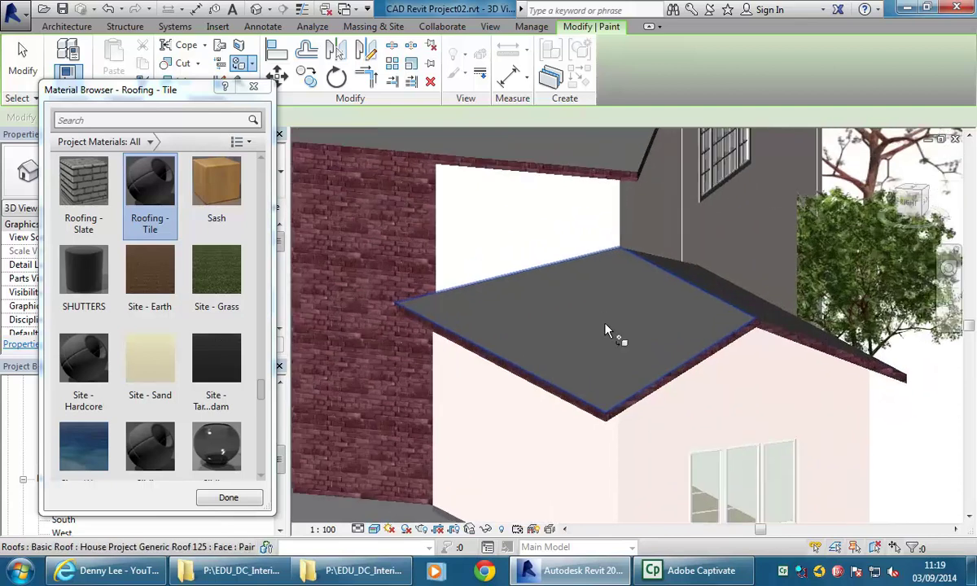
pyautogui.scroll(2, 570, 431)
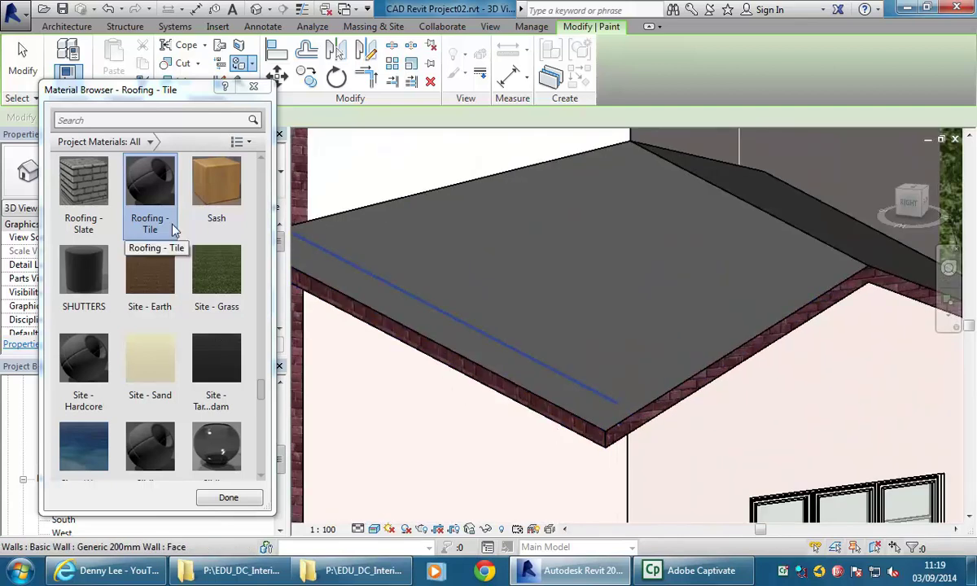
# Step: Paint the fascia edges of the lower extension roof with the Finish material
pyautogui.moveTo(262, 397); pyautogui.dragTo(281, 232)
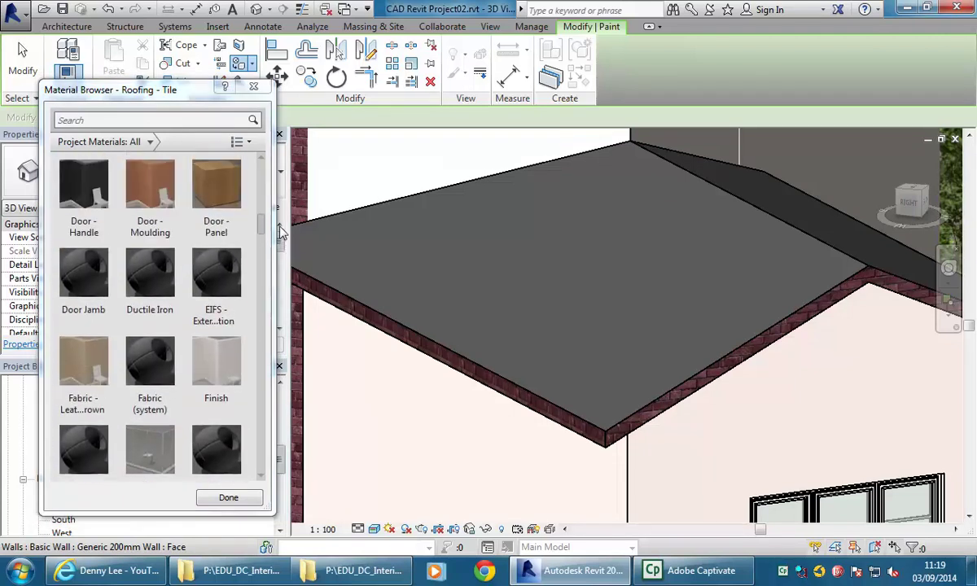
pyautogui.click(218, 362)
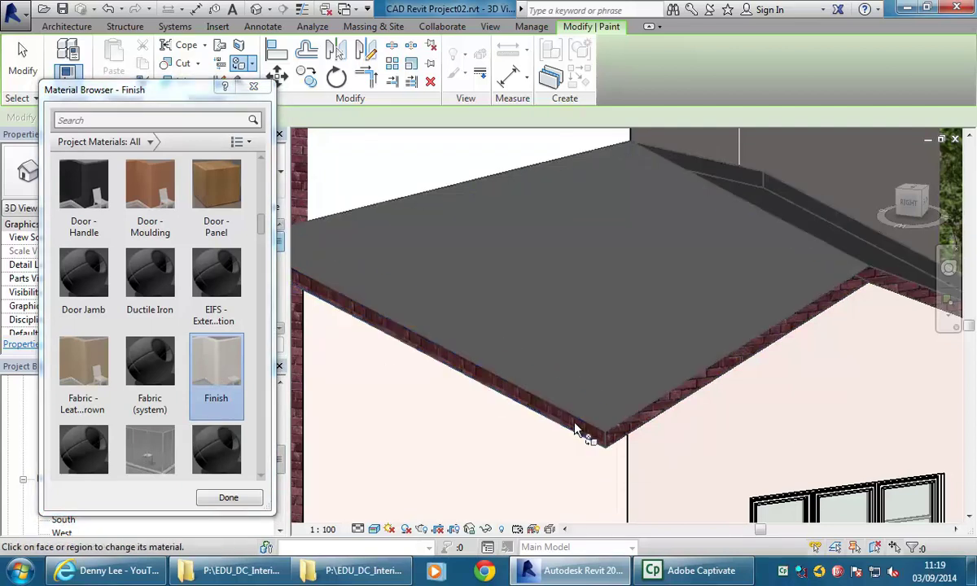
pyautogui.moveTo(649, 430); pyautogui.dragTo(629, 407, button='middle')
pyautogui.keyDown('shift'); pyautogui.moveTo(539, 412); pyautogui.dragTo(432, 447, button='middle'); pyautogui.keyUp('shift')
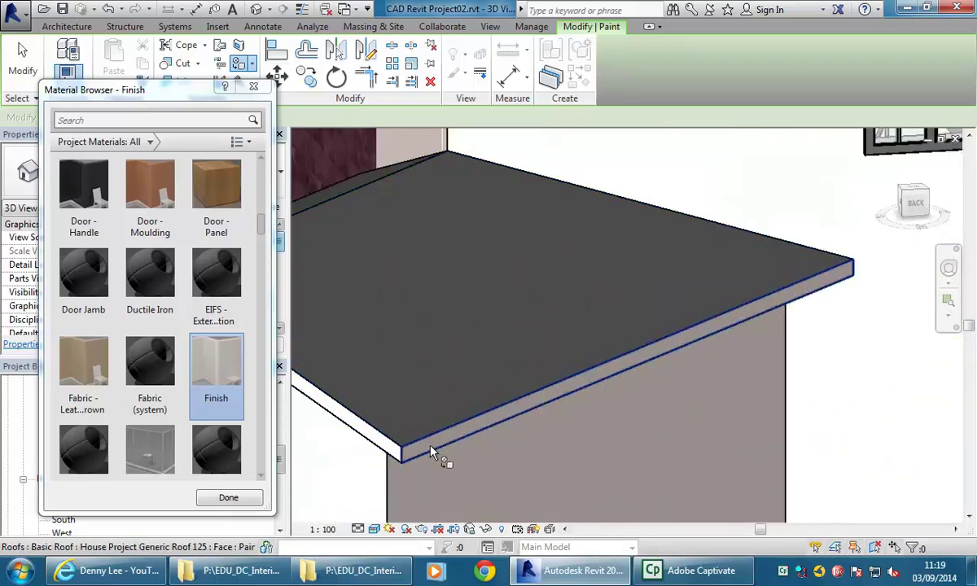
# Step: Paint the main roof's eaves edge above the lower extension roof with the Finish material
pyautogui.scroll(-2, 431, 453)
pyautogui.keyDown('shift'); pyautogui.moveTo(460, 399); pyautogui.dragTo(493, 375, button='middle'); pyautogui.keyUp('shift')
pyautogui.click(488, 266)
pyautogui.scroll(3, 490, 269)
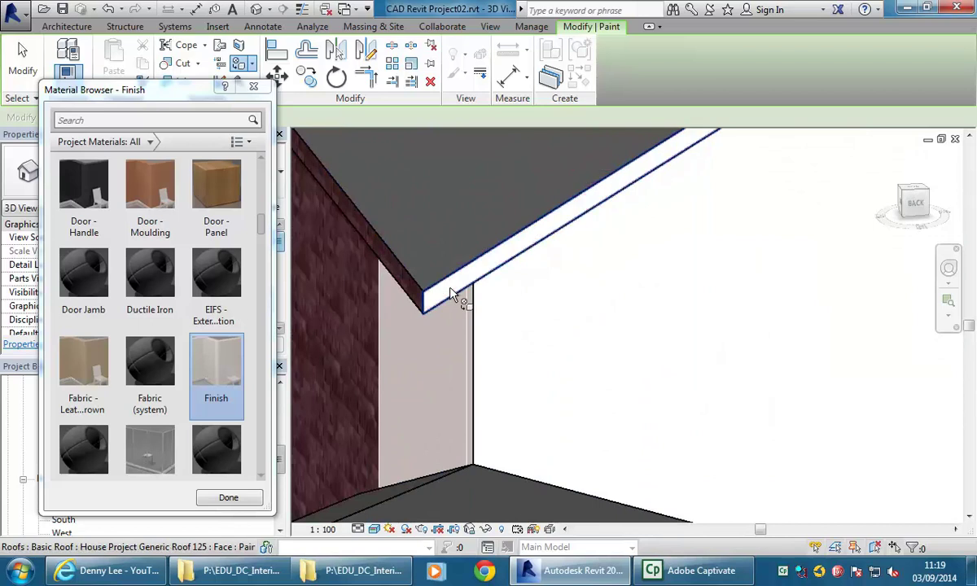
# Step: Paint the sloping roof edge over the arched-window gable with the Finish material and end painting
pyautogui.keyDown('shift'); pyautogui.moveTo(454, 295); pyautogui.dragTo(556, 399, button='middle'); pyautogui.keyUp('shift')
pyautogui.scroll(2, 481, 297)
pyautogui.moveTo(389, 259); pyautogui.dragTo(698, 364, button='middle')
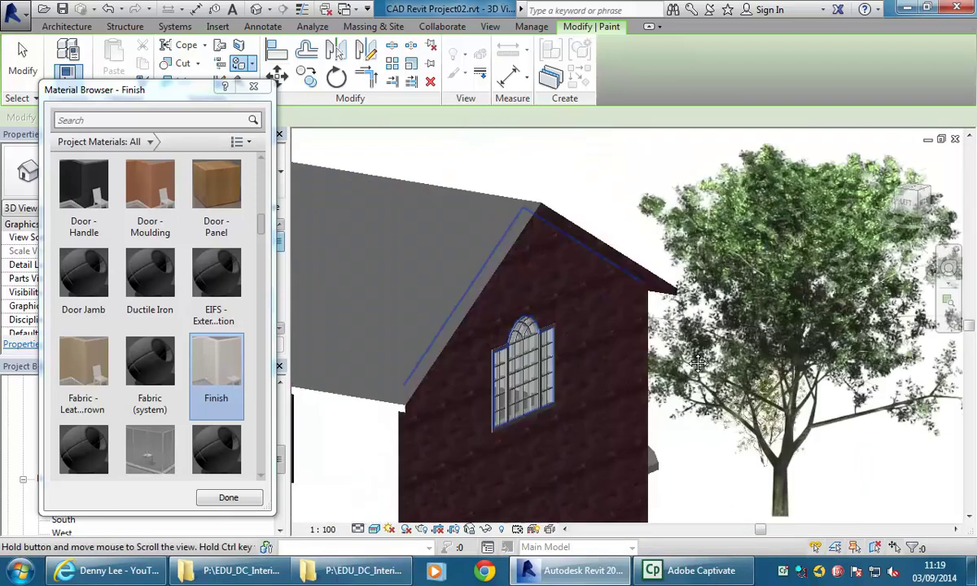
pyautogui.scroll(3, 603, 211)
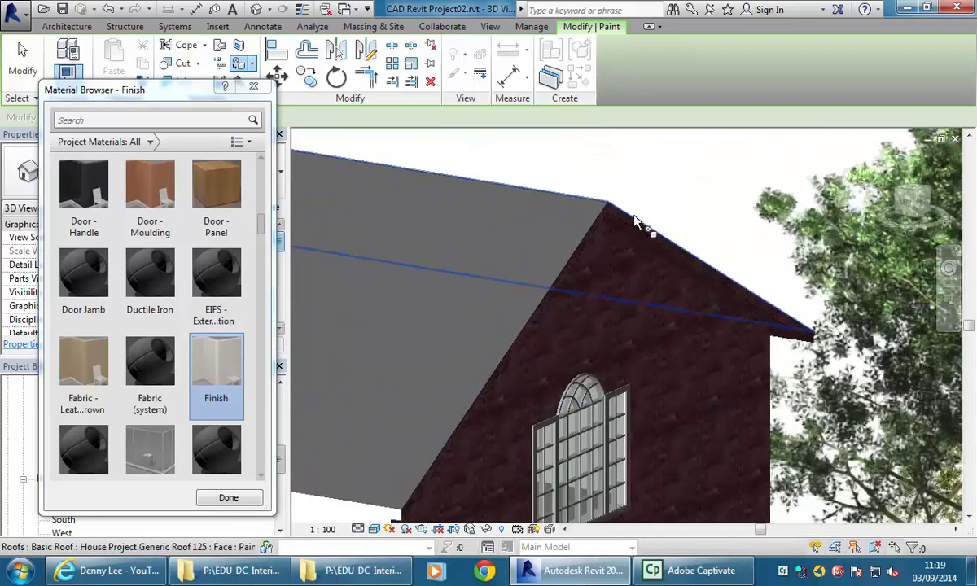
pyautogui.scroll(2, 635, 216)
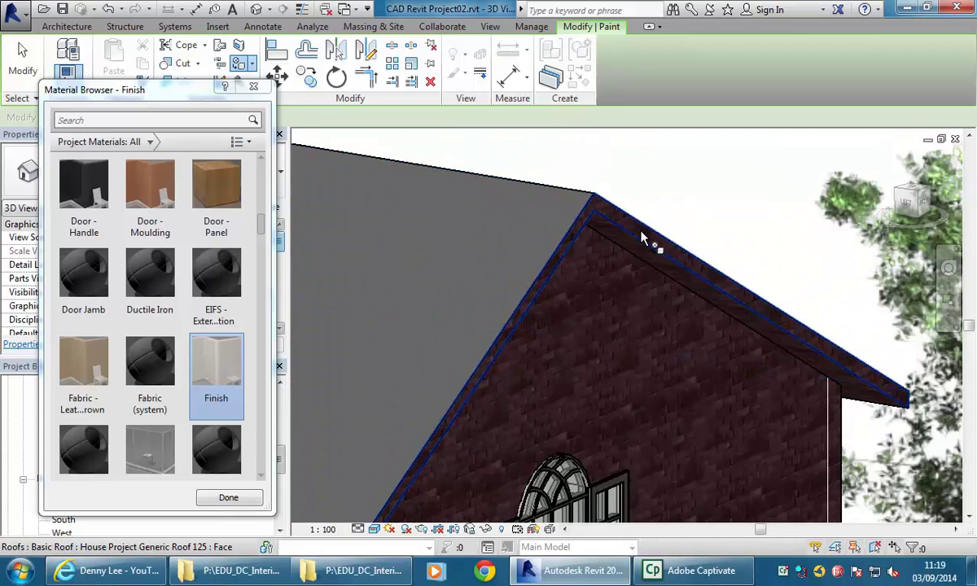
pyautogui.scroll(-3, 641, 235)
pyautogui.moveTo(636, 273)
pyautogui.mouseDown(button='middle')
pyautogui.moveTo(633, 293)
pyautogui.moveTo(851, 322)
pyautogui.mouseUp(button='middle')
pyautogui.press('Escape')
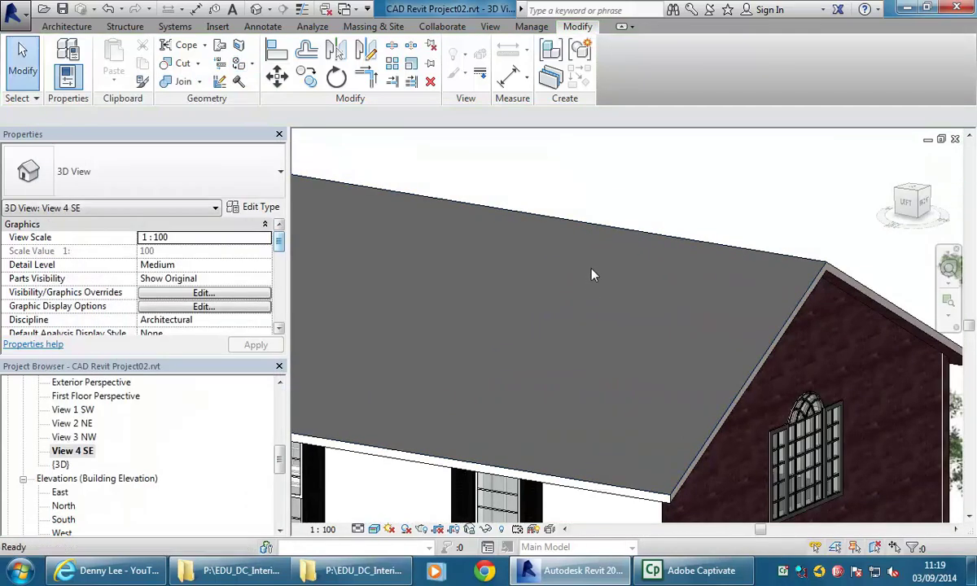
# Step: Open the appearance settings of the Roofing - Tile material in the project materials
pyautogui.click(532, 27)
pyautogui.click(66, 55)
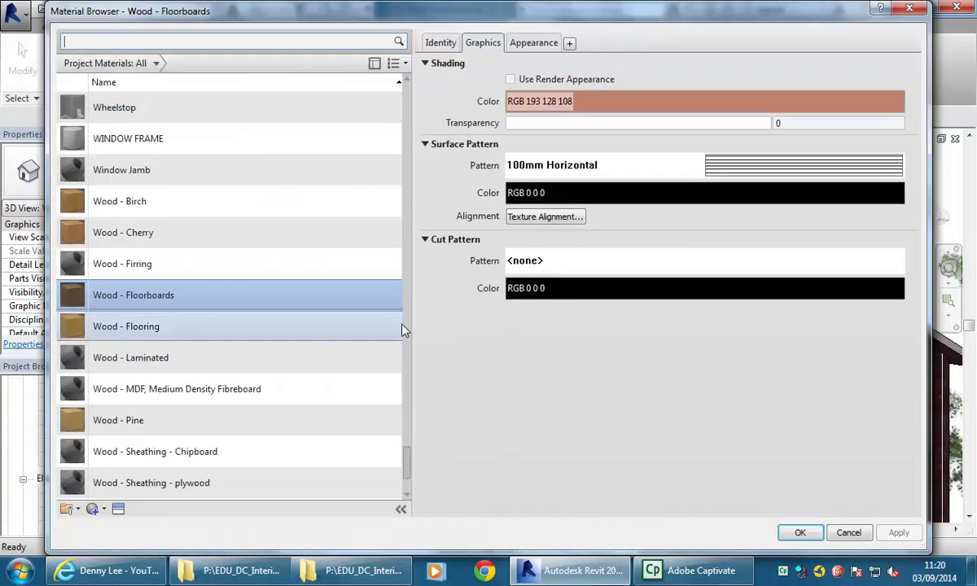
pyautogui.moveTo(408, 469); pyautogui.dragTo(405, 383)
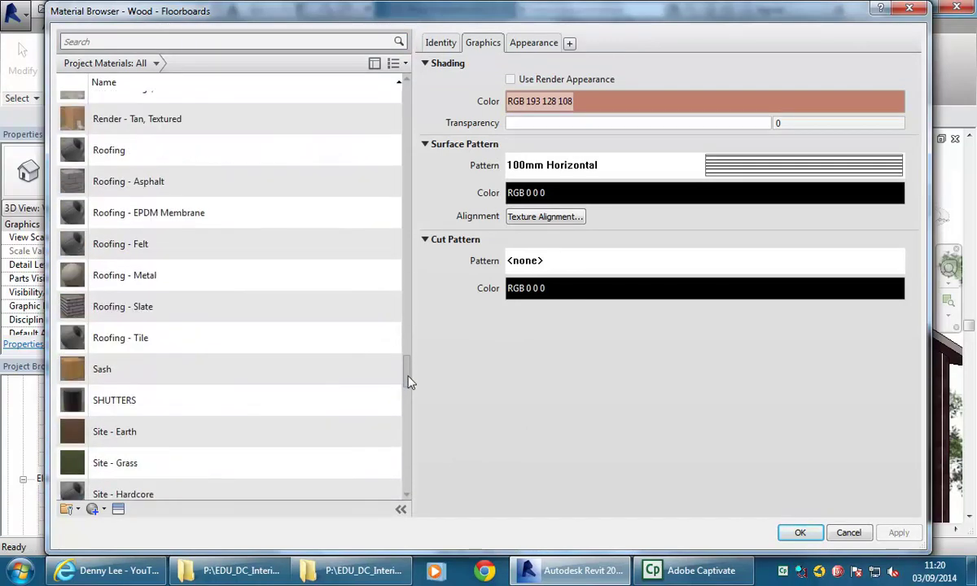
pyautogui.click(139, 338)
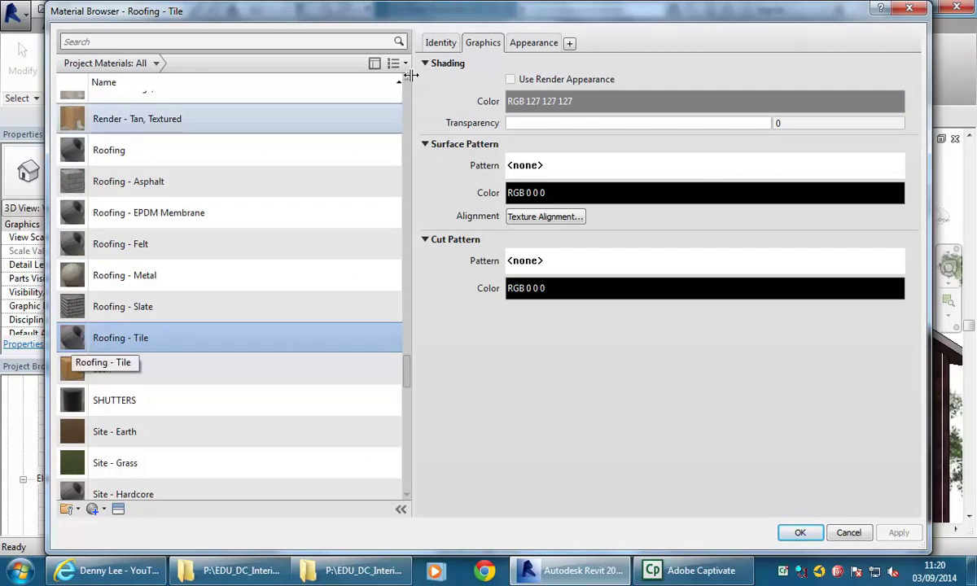
pyautogui.scroll(1, 81, 341)
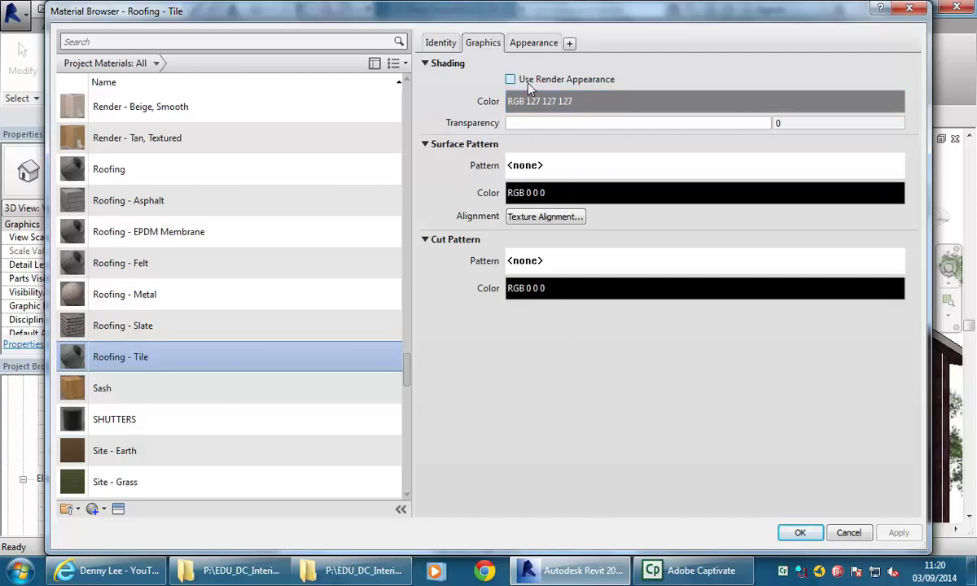
pyautogui.click(531, 47)
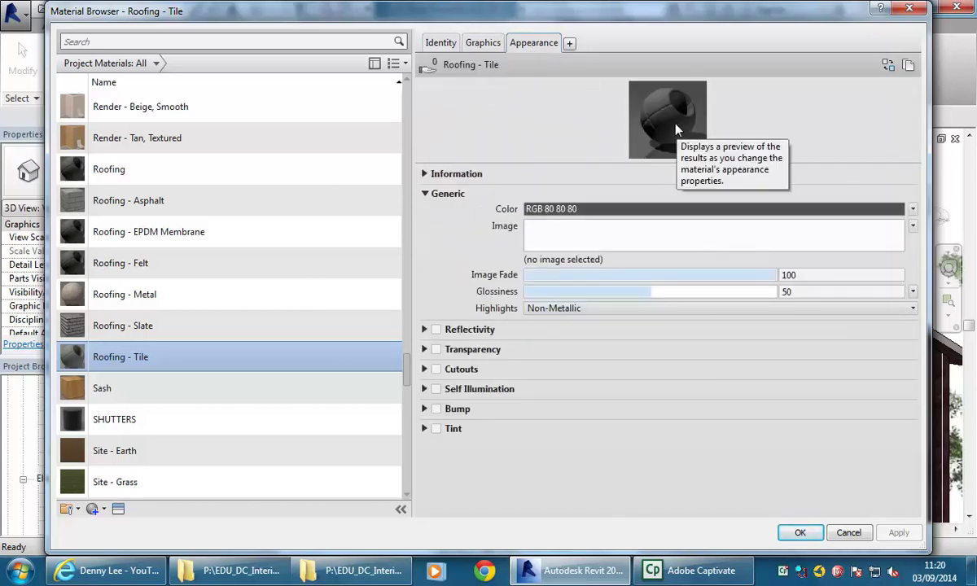
# Step: Replace the Roofing - Tile appearance with the Shake - Handsplit asset from the Appearance Library's Roofing category and accept the change
pyautogui.rightClick(532, 49)
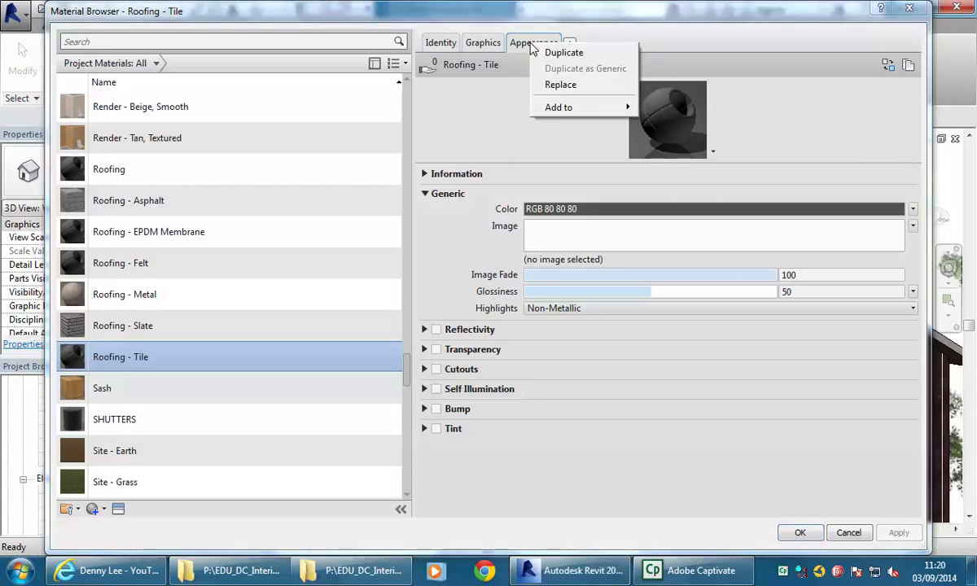
pyautogui.click(559, 87)
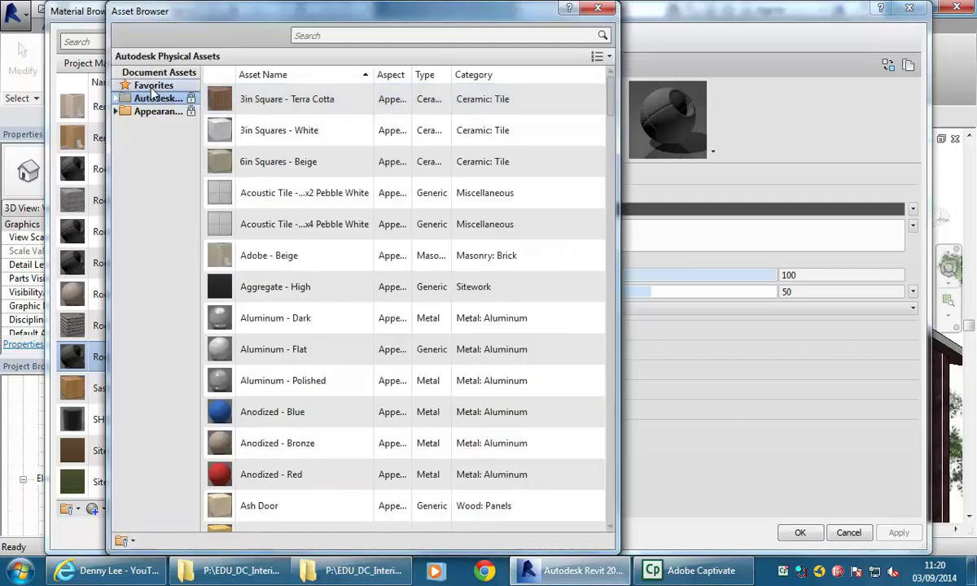
pyautogui.click(115, 112)
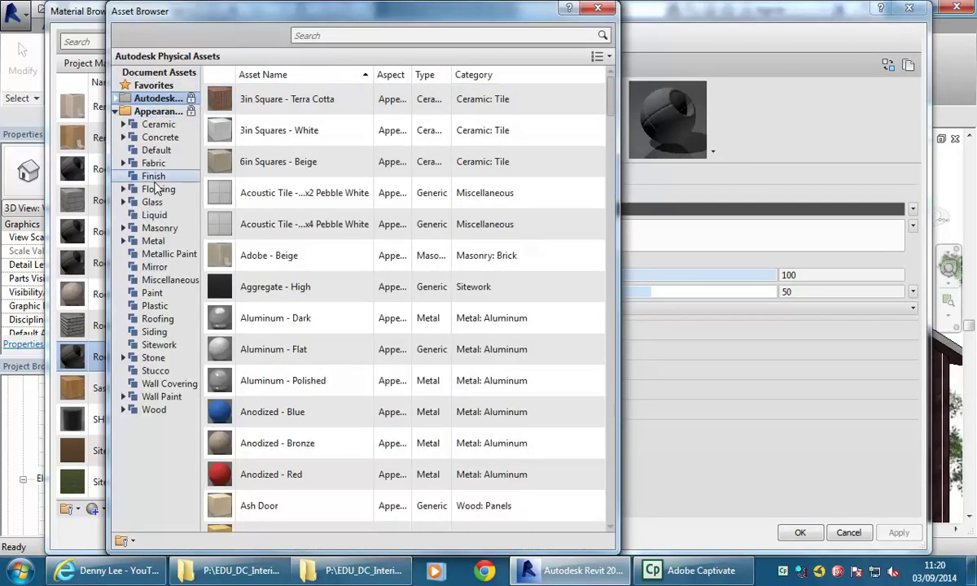
pyautogui.click(157, 321)
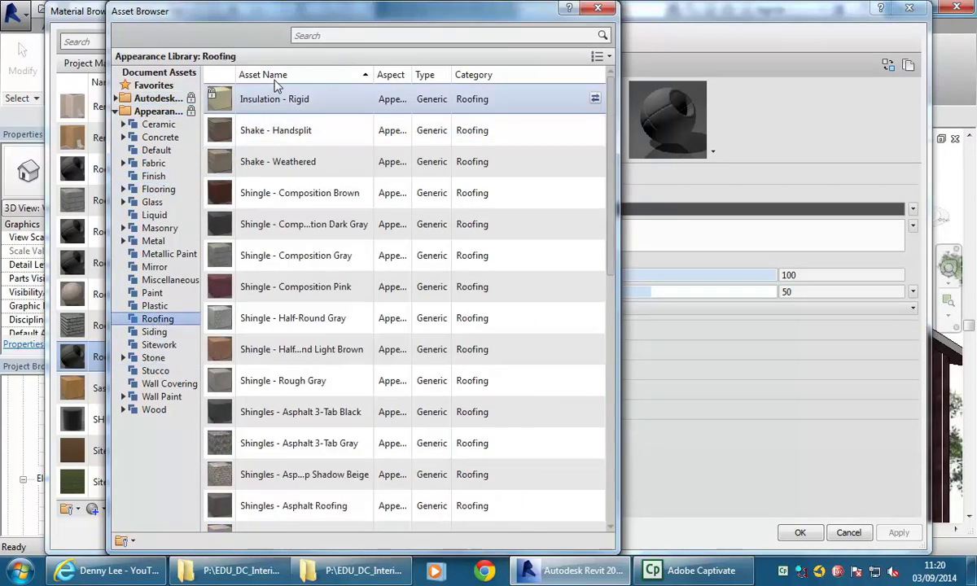
pyautogui.scroll(-1, 273, 477)
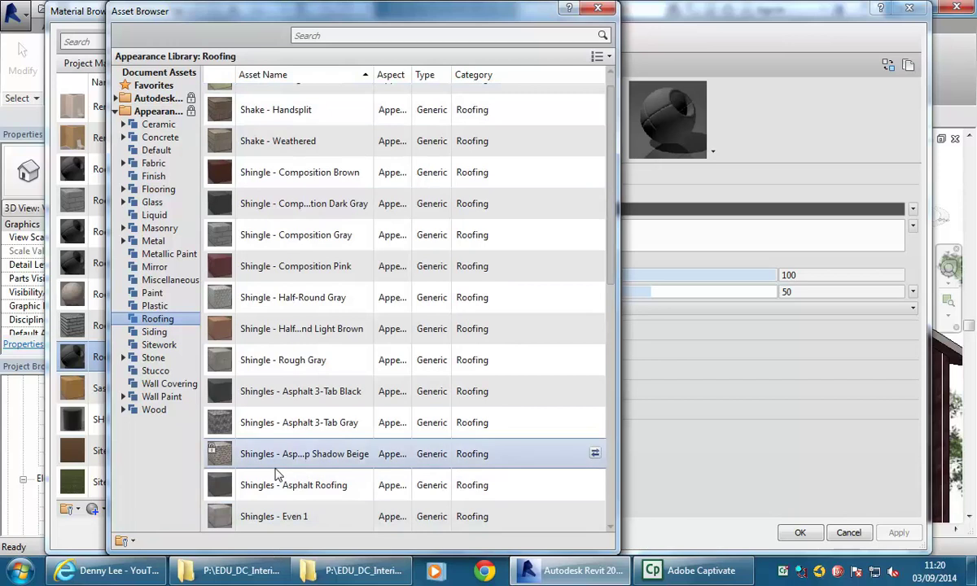
pyautogui.scroll(1, 252, 234)
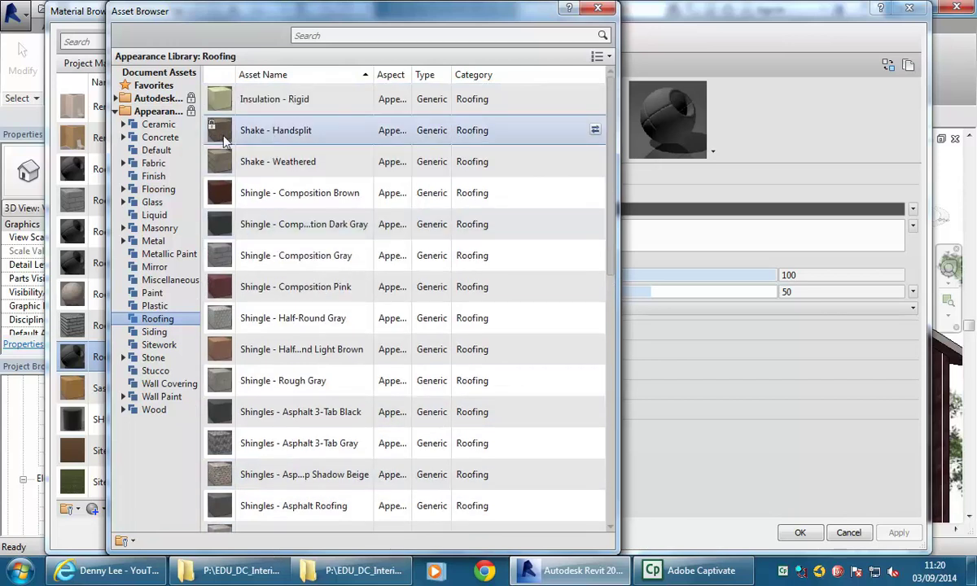
pyautogui.doubleClick(259, 136)
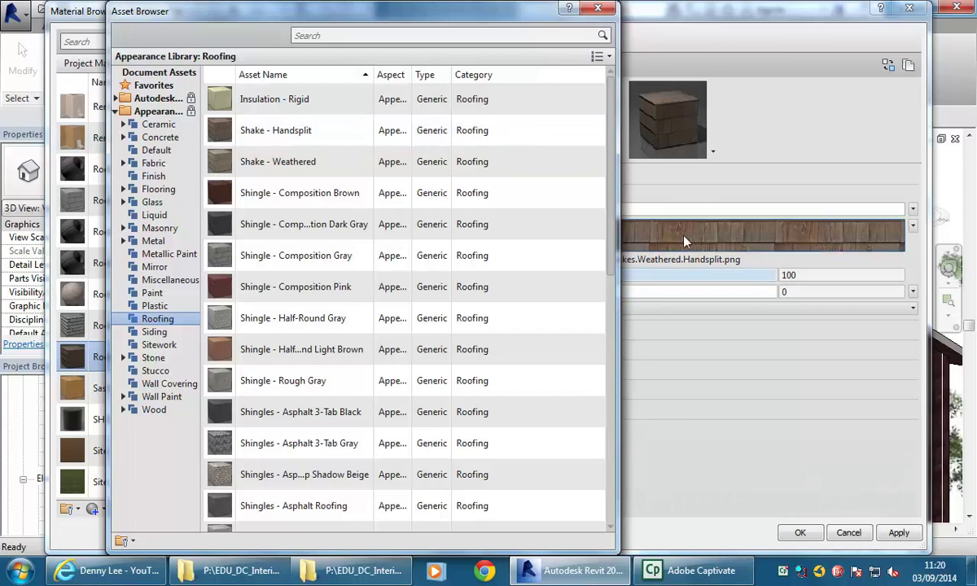
pyautogui.click(604, 11)
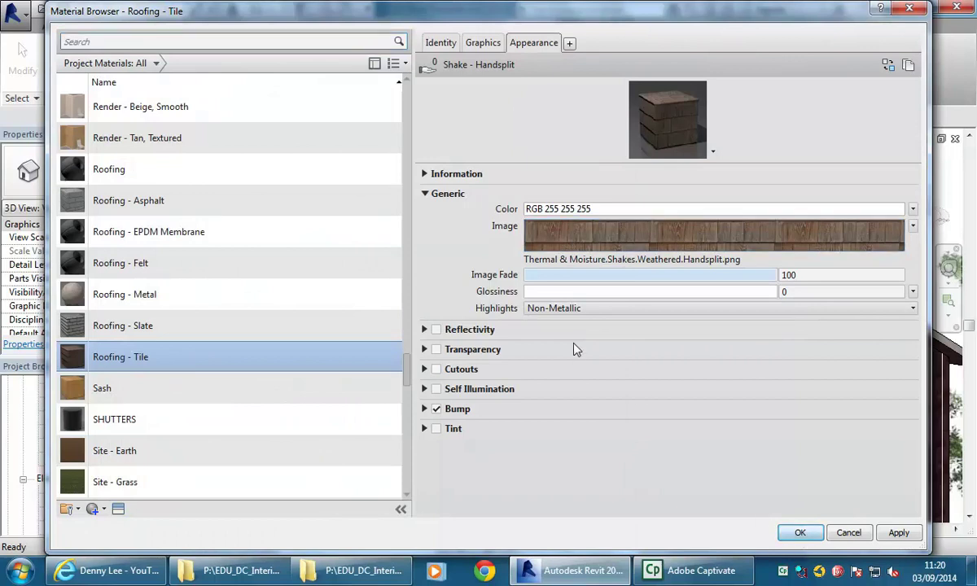
pyautogui.press('Return')
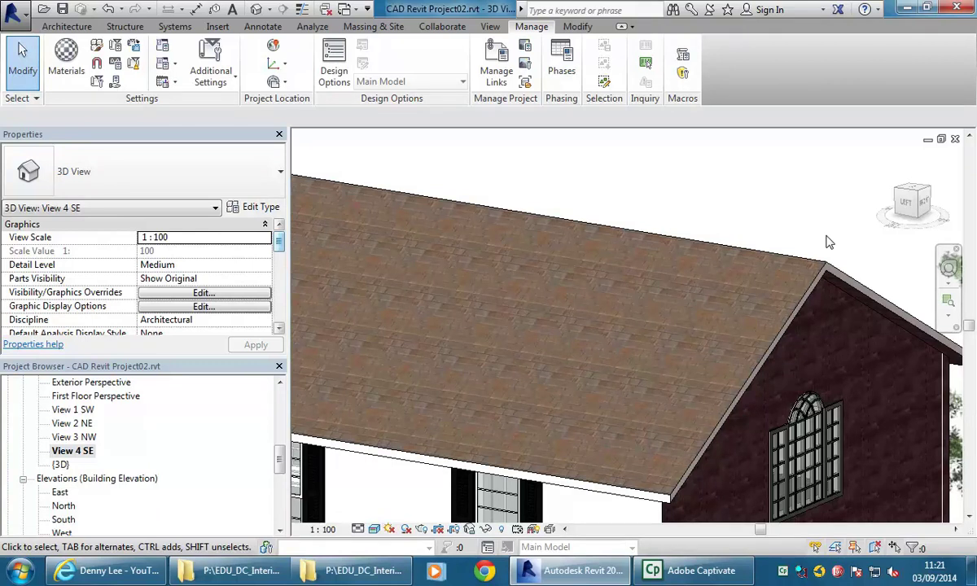
# Step: Inspect the new roof texture and the remaining unpainted wall faces from several sides of the house
pyautogui.keyDown('shift'); pyautogui.moveTo(829, 242); pyautogui.dragTo(672, 342, button='middle'); pyautogui.keyUp('shift')
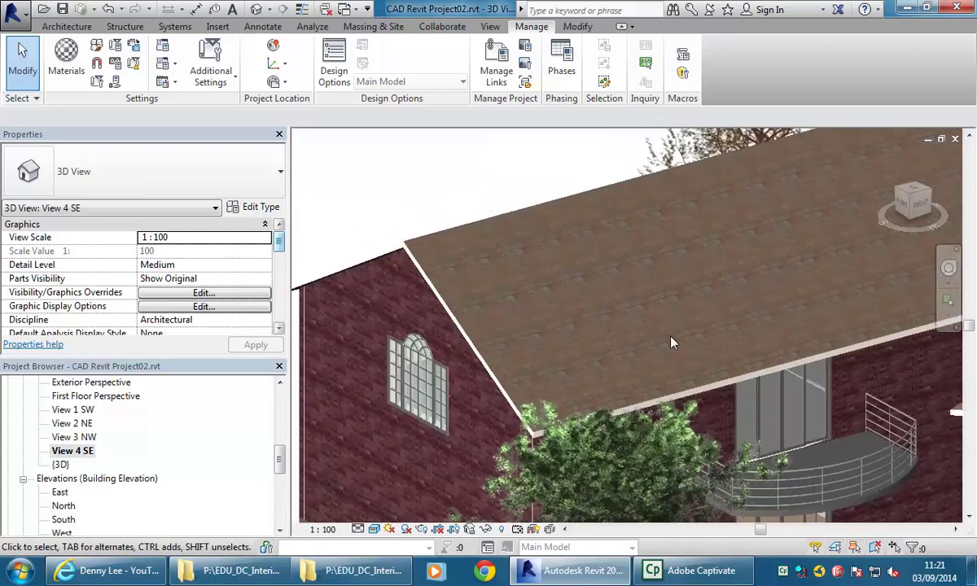
pyautogui.keyDown('shift'); pyautogui.moveTo(543, 233); pyautogui.dragTo(550, 265, button='middle'); pyautogui.keyUp('shift')
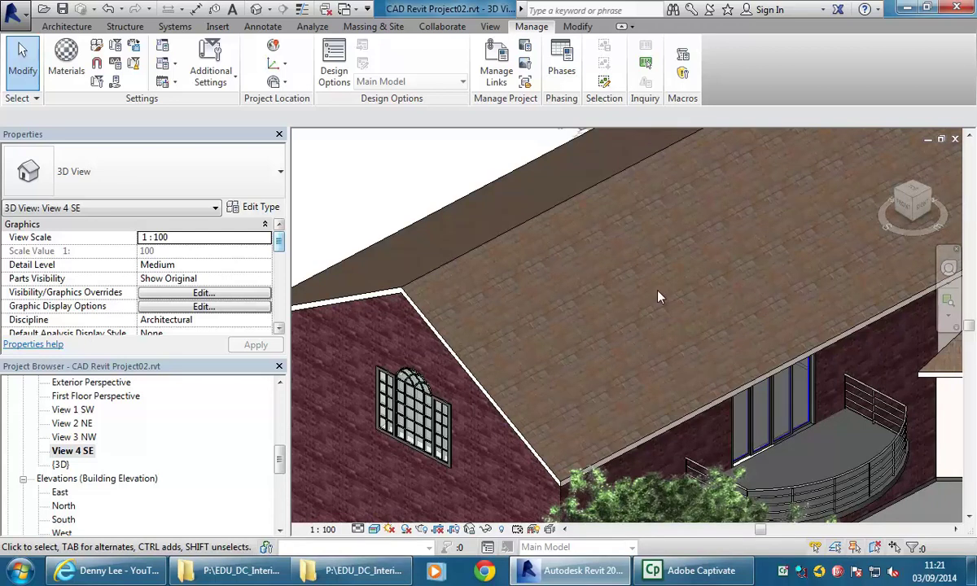
pyautogui.scroll(-3, 578, 291)
pyautogui.keyDown('shift'); pyautogui.moveTo(578, 291); pyautogui.dragTo(651, 281, button='middle'); pyautogui.keyUp('shift')
pyautogui.scroll(6, 676, 366)
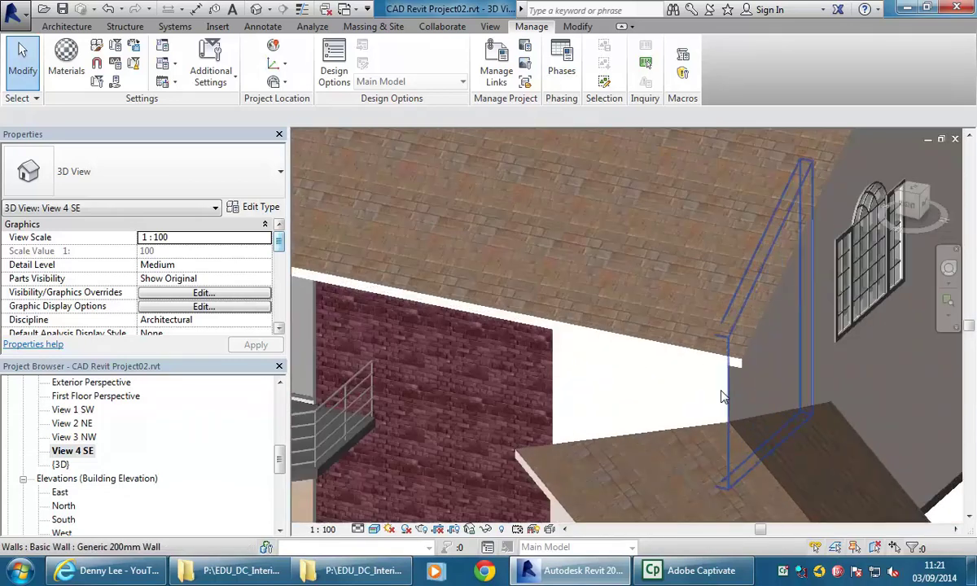
pyautogui.scroll(2, 550, 415)
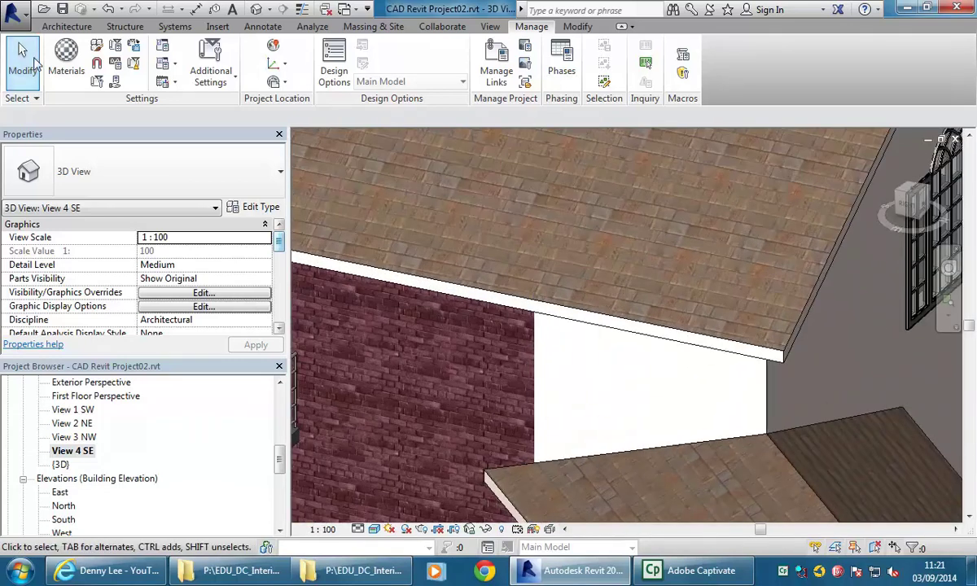
pyautogui.click(66, 57)
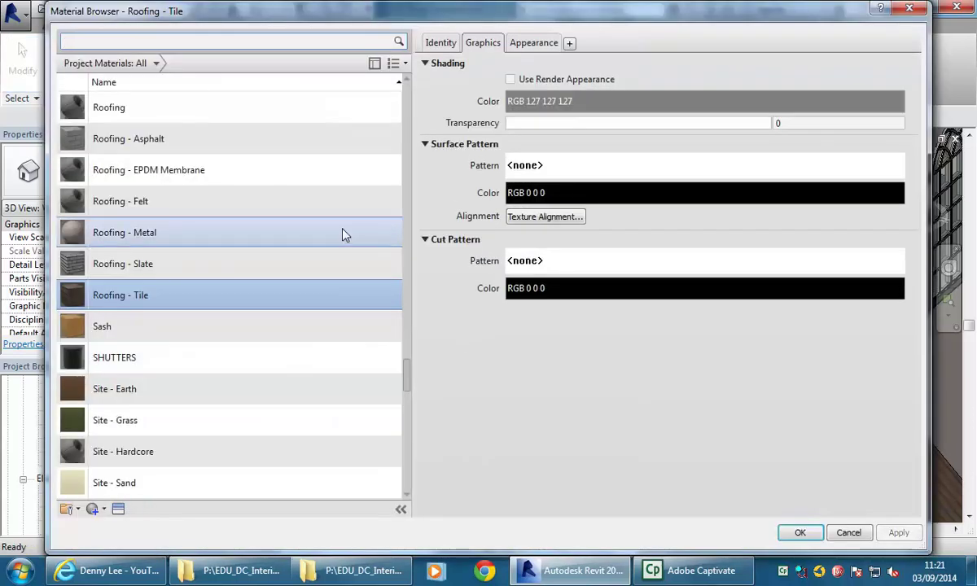
pyautogui.scroll(6, 169, 272)
pyautogui.scroll(6, 182, 297)
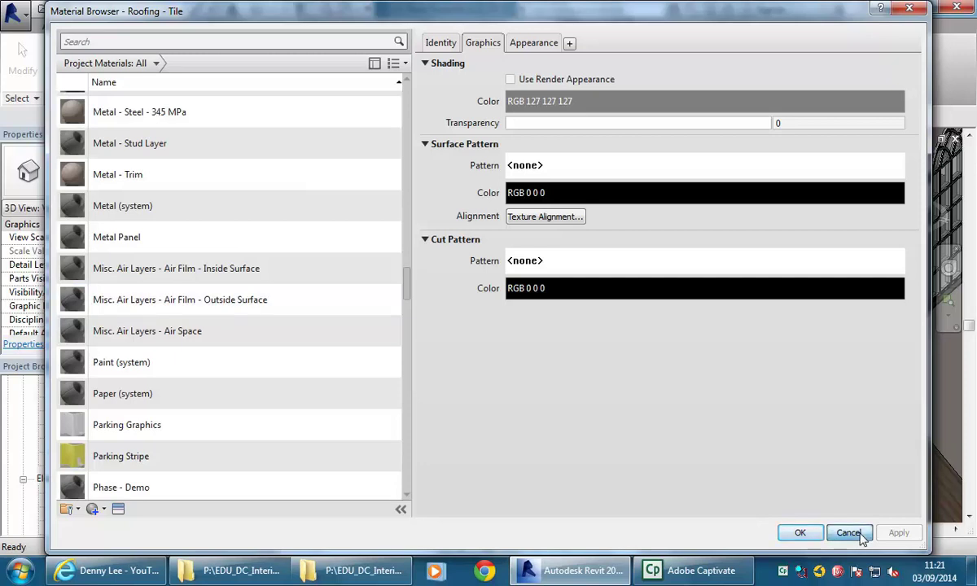
pyautogui.click(862, 537)
# Step: Paint the white wall face between the main roof eaves and the lower extension roof with Masonry - Brick
pyautogui.click(577, 26)
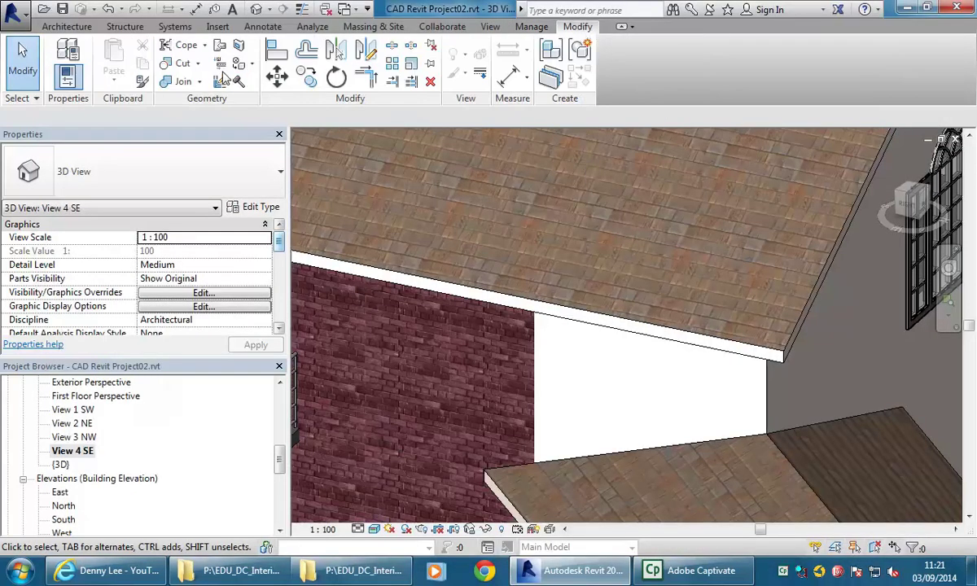
pyautogui.click(239, 65)
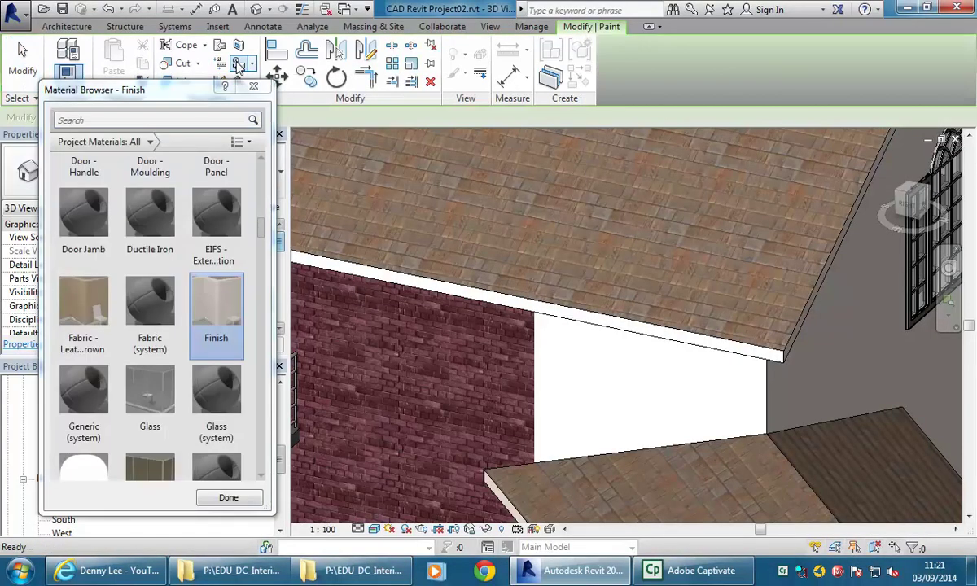
pyautogui.moveTo(265, 234); pyautogui.dragTo(261, 276)
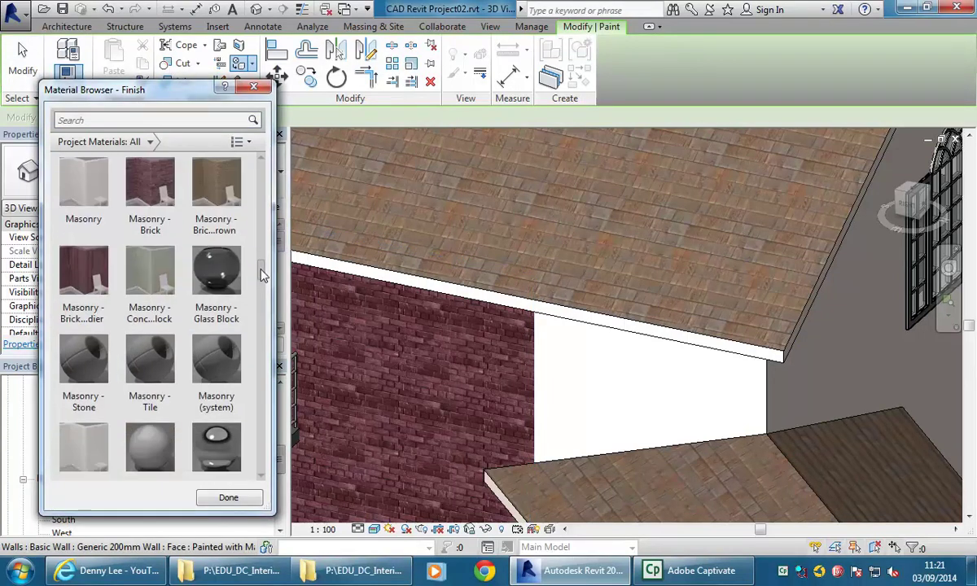
pyautogui.click(147, 192)
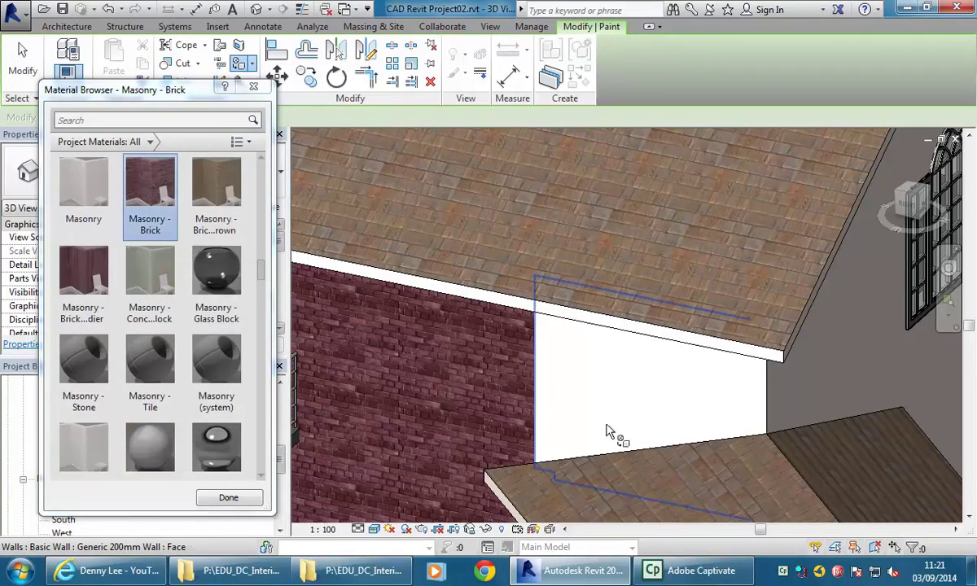
pyautogui.click(619, 430)
# Step: Paint the large unpainted wall face around the wooden double door and shuttered windows with Masonry - Brick
pyautogui.keyDown('shift'); pyautogui.moveTo(855, 395); pyautogui.dragTo(709, 382, button='middle'); pyautogui.keyUp('shift')
pyautogui.keyDown('shift'); pyautogui.moveTo(802, 386); pyautogui.dragTo(561, 387, button='middle'); pyautogui.keyUp('shift')
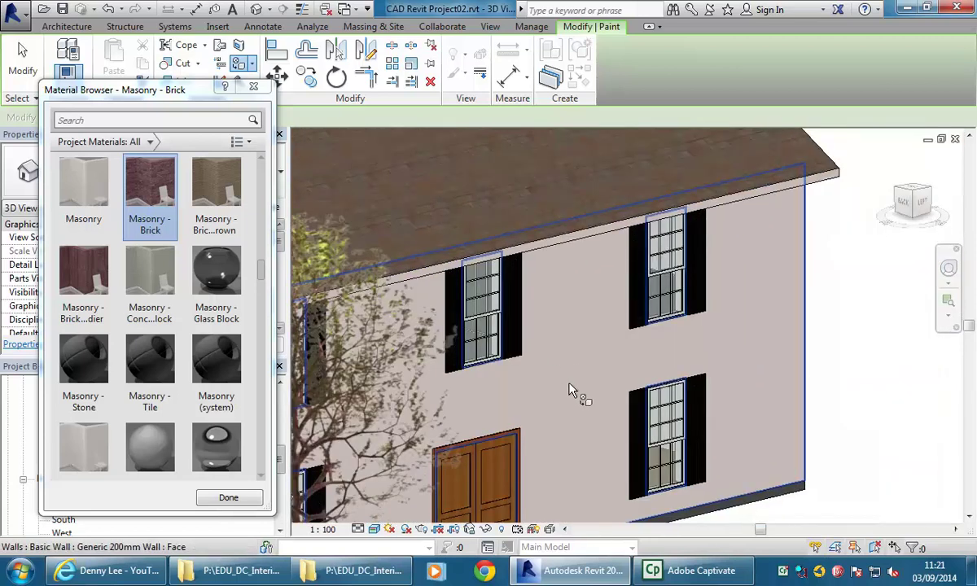
pyautogui.click(581, 395)
# Step: Paint the remaining unpainted wall faces of the low extension, including its windowed gable end, with Masonry - Brick and finish painting
pyautogui.moveTo(675, 360)
pyautogui.keyDown('shift'); pyautogui.mouseDown(button='middle')
pyautogui.moveTo(592, 359)
pyautogui.moveTo(661, 334)
pyautogui.moveTo(519, 367)
pyautogui.moveTo(637, 389)
pyautogui.moveTo(570, 395)
pyautogui.moveTo(623, 401)
pyautogui.mouseUp(button='middle'); pyautogui.keyUp('shift')
pyautogui.scroll(-2, 592, 359)
pyautogui.scroll(3, 539, 424)
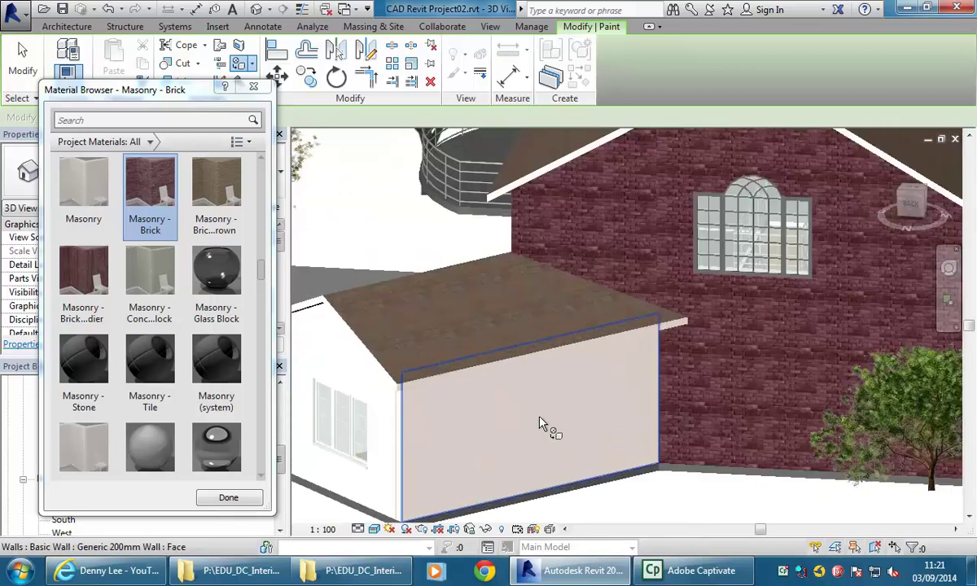
pyautogui.click(411, 420)
pyautogui.click(371, 428)
pyautogui.moveTo(358, 427)
pyautogui.keyDown('shift'); pyautogui.mouseDown(button='middle')
pyautogui.moveTo(606, 425)
pyautogui.moveTo(654, 350)
pyautogui.moveTo(553, 386)
pyautogui.moveTo(627, 292)
pyautogui.mouseUp(button='middle'); pyautogui.keyUp('shift')
pyautogui.click(623, 303)
pyautogui.keyDown('shift'); pyautogui.moveTo(571, 338); pyautogui.dragTo(549, 339, button='middle'); pyautogui.keyUp('shift')
pyautogui.scroll(-2, 664, 402)
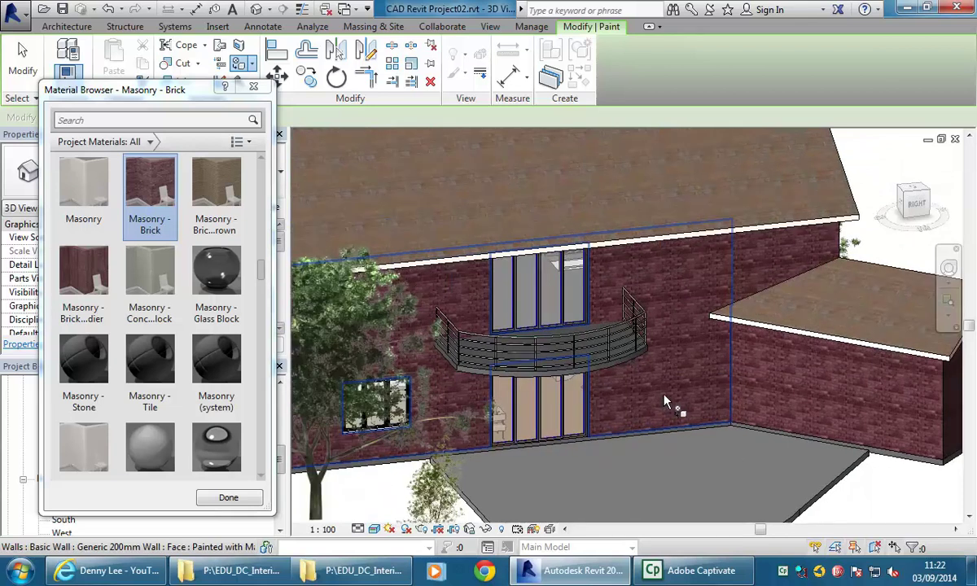
pyautogui.keyDown('shift'); pyautogui.moveTo(663, 401); pyautogui.dragTo(570, 342, button='middle'); pyautogui.keyUp('shift')
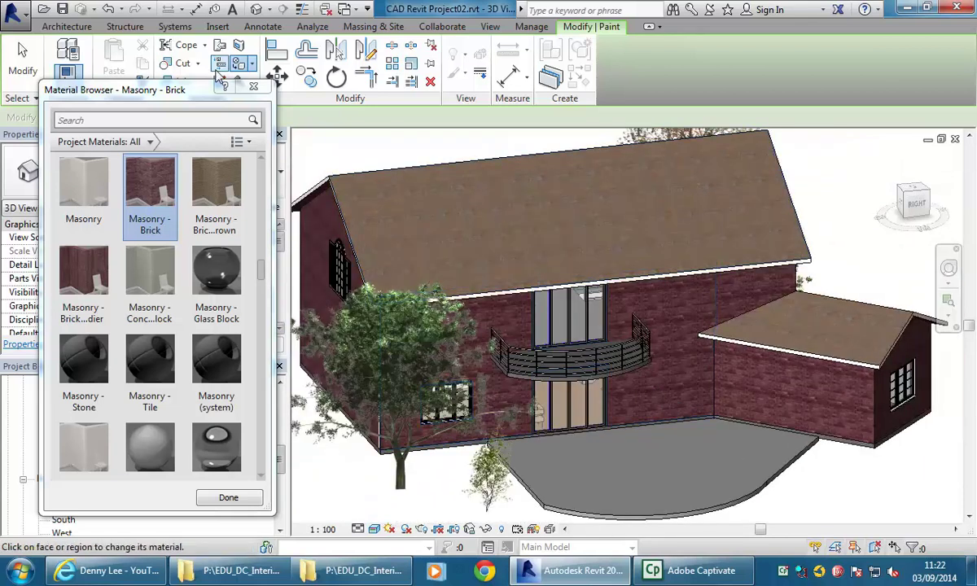
pyautogui.click(253, 87)
# Step: Examine the curved balcony's railing and slab faces up close with the Paint tool
pyautogui.keyDown('shift'); pyautogui.moveTo(355, 150); pyautogui.dragTo(487, 233, button='middle'); pyautogui.keyUp('shift')
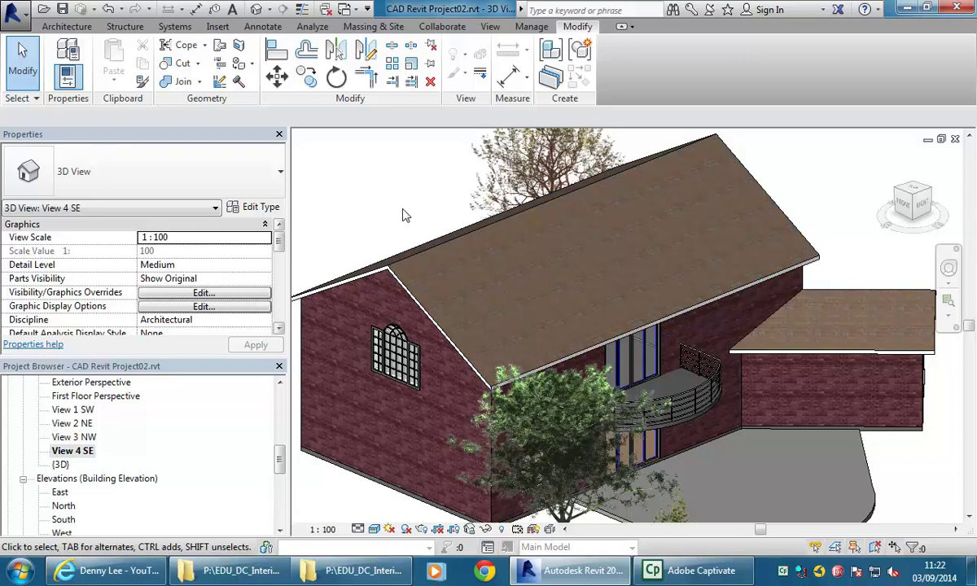
pyautogui.scroll(5, 630, 384)
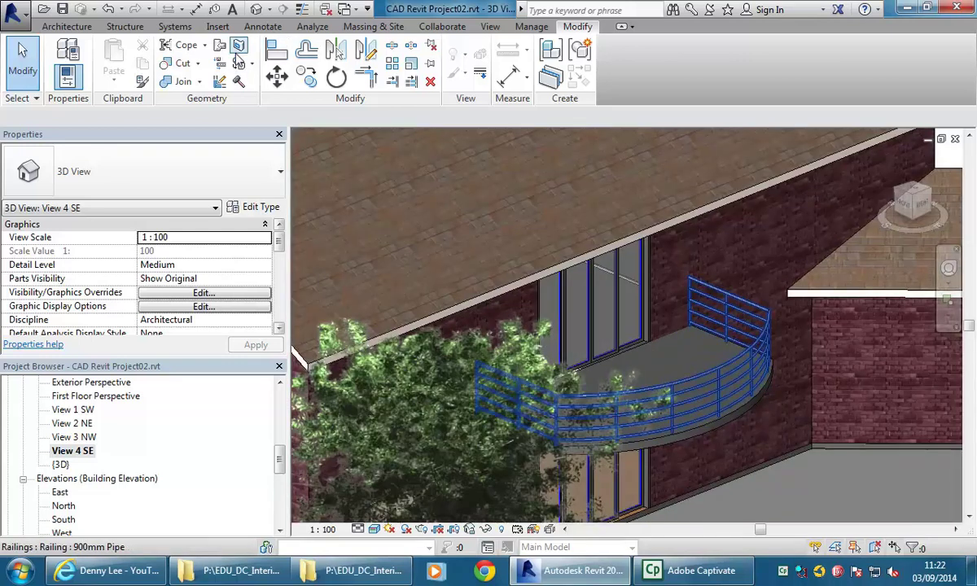
pyautogui.click(238, 63)
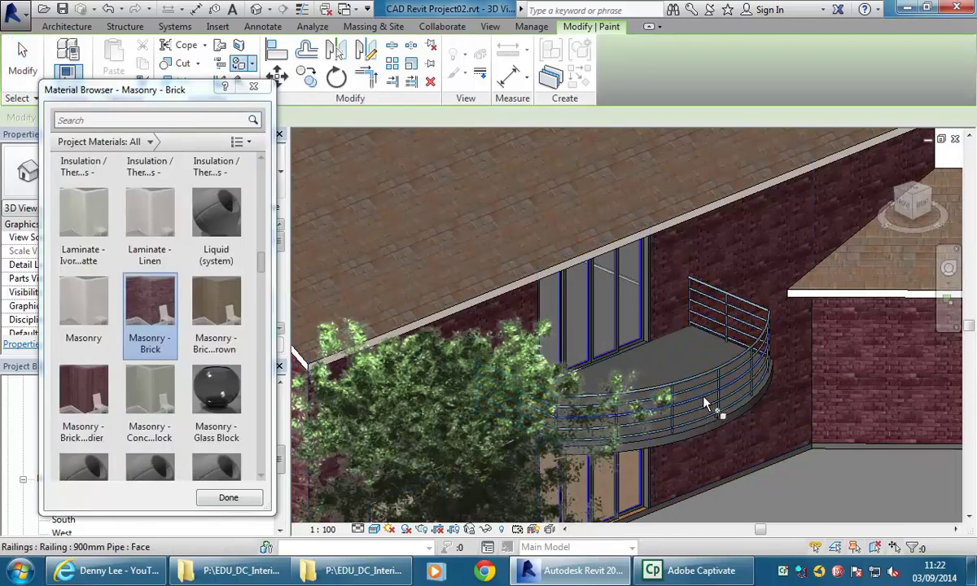
pyautogui.scroll(4, 705, 404)
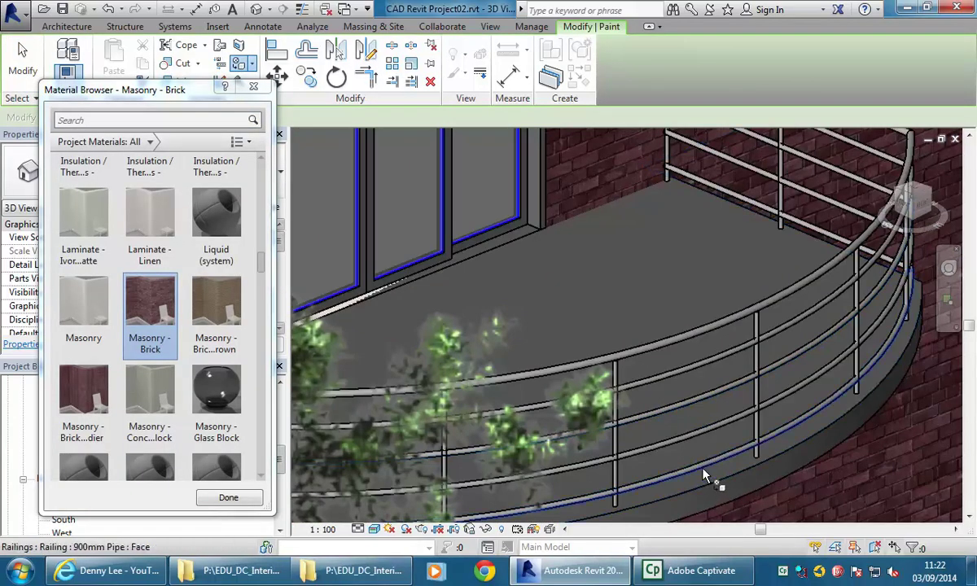
pyautogui.scroll(-4, 706, 476)
pyautogui.scroll(4, 622, 388)
pyautogui.moveTo(621, 388); pyautogui.dragTo(707, 368, button='middle')
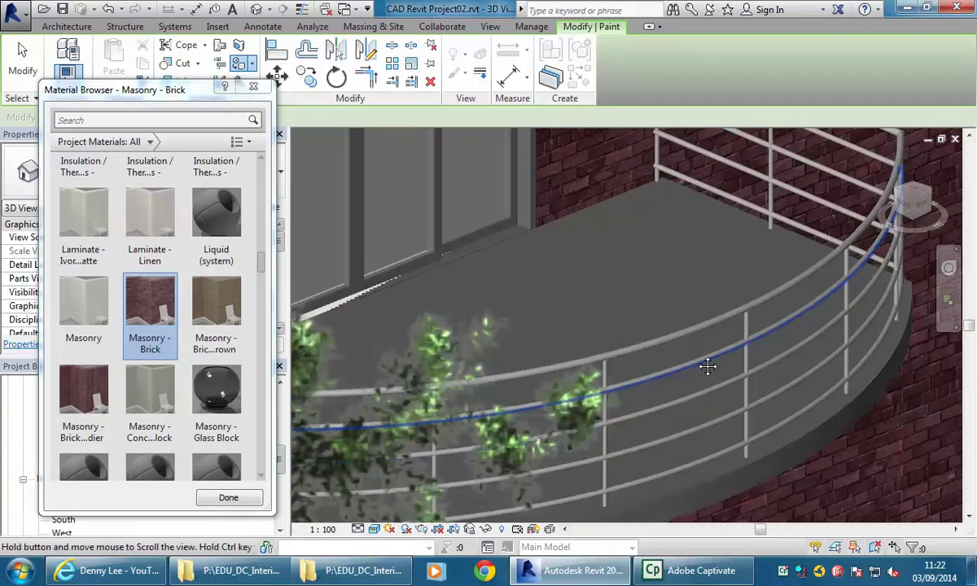
pyautogui.scroll(5, 708, 366)
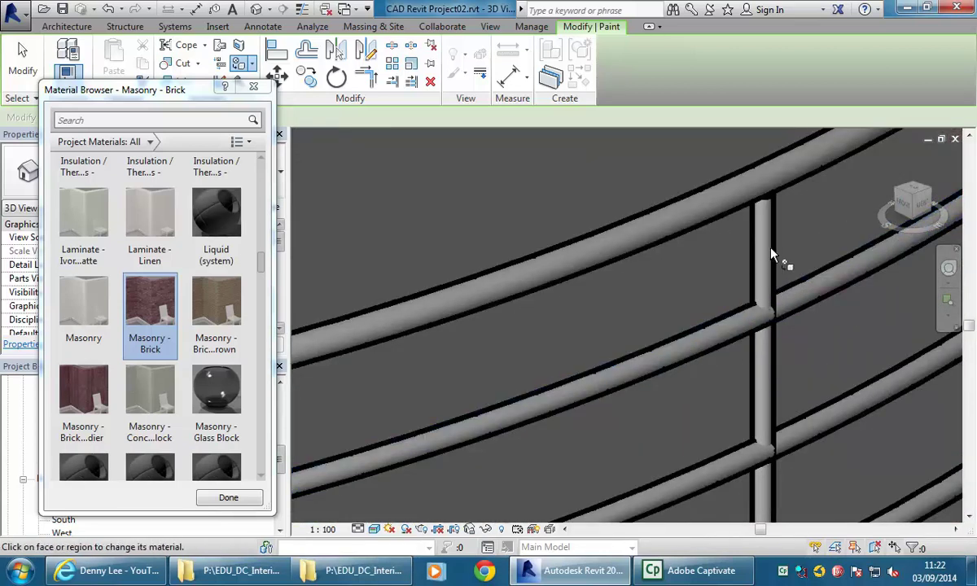
pyautogui.scroll(-8, 740, 370)
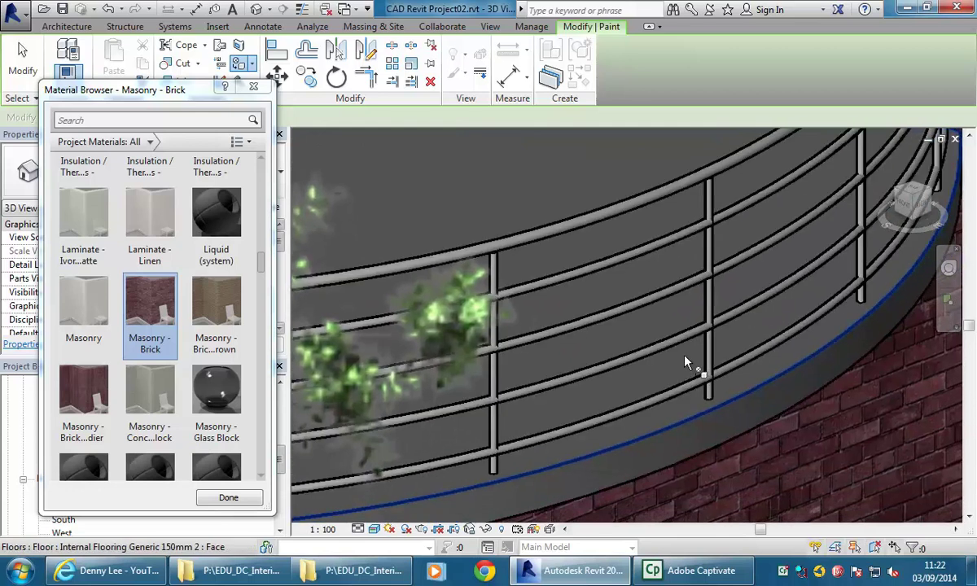
# Step: Inspect the brick and the painted floorboards through the ground-floor glazed doors, leaving the Paint tool
pyautogui.keyDown('shift'); pyautogui.moveTo(668, 277); pyautogui.dragTo(506, 401, button='middle'); pyautogui.keyUp('shift')
pyautogui.scroll(5, 507, 401)
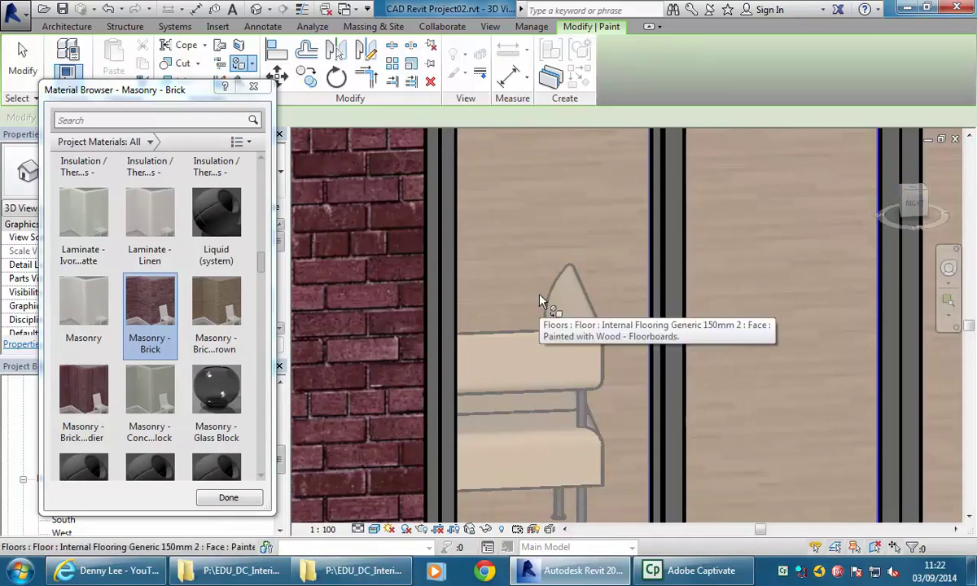
pyautogui.press('Escape')
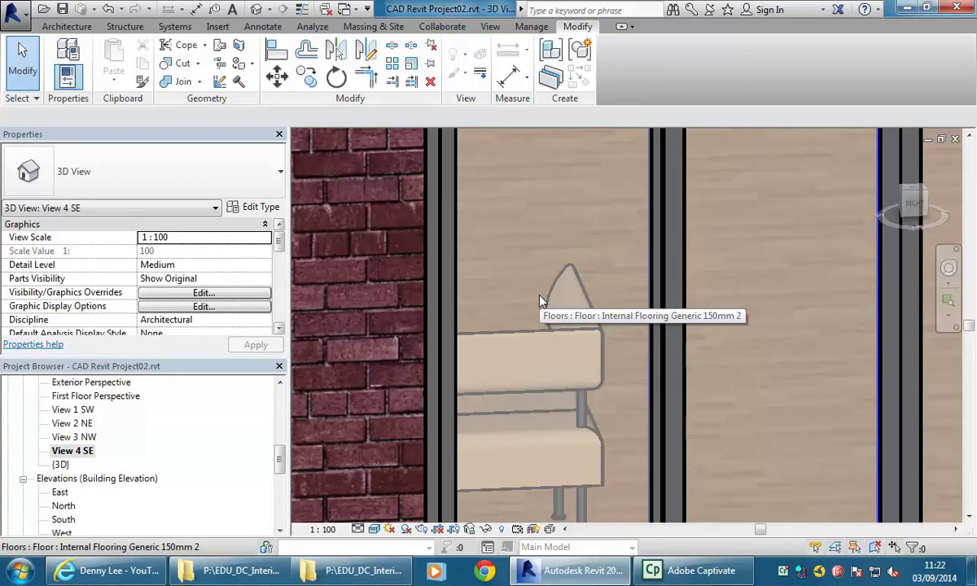
pyautogui.scroll(-6, 540, 298)
pyautogui.moveTo(590, 271); pyautogui.dragTo(551, 309, button='middle')
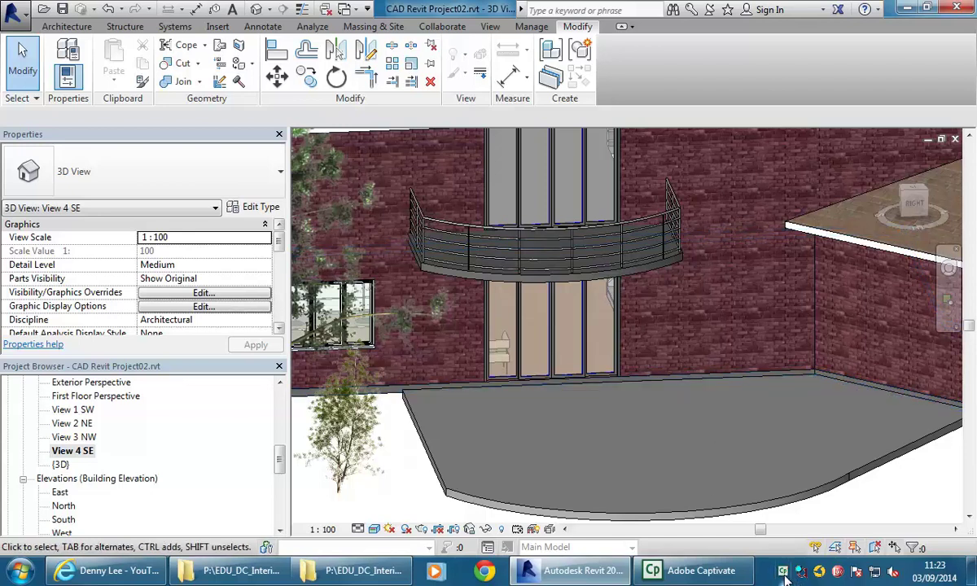
pyautogui.click(529, 27)
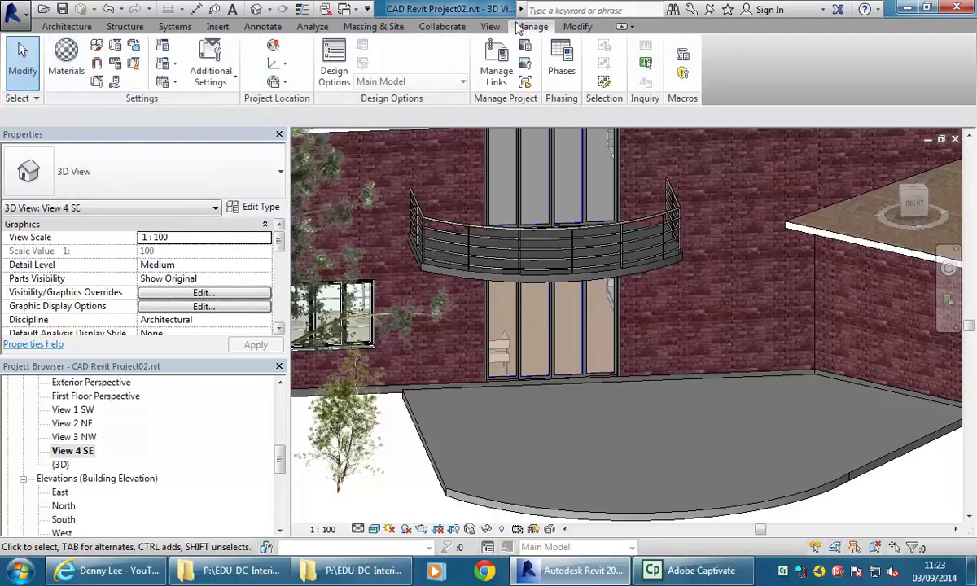
pyautogui.click(579, 27)
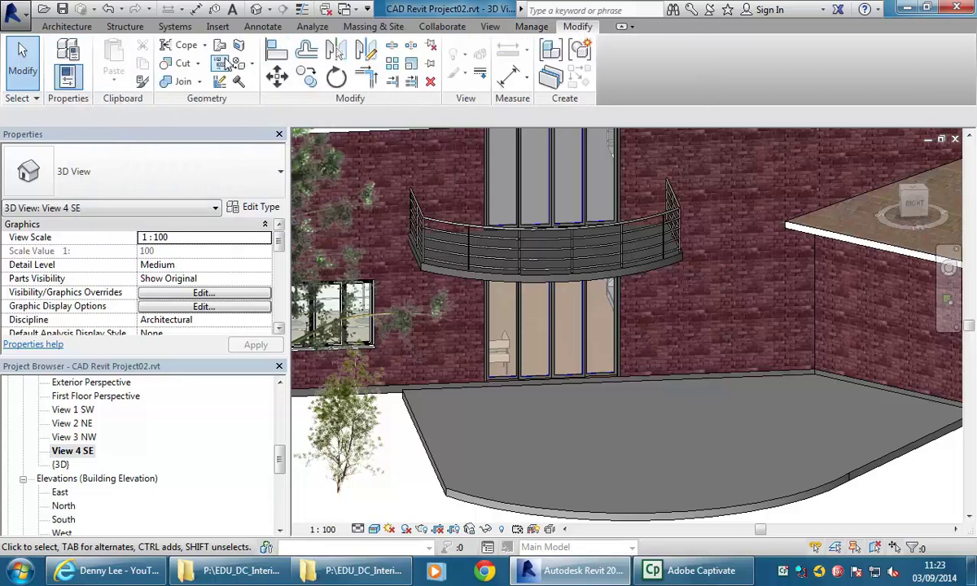